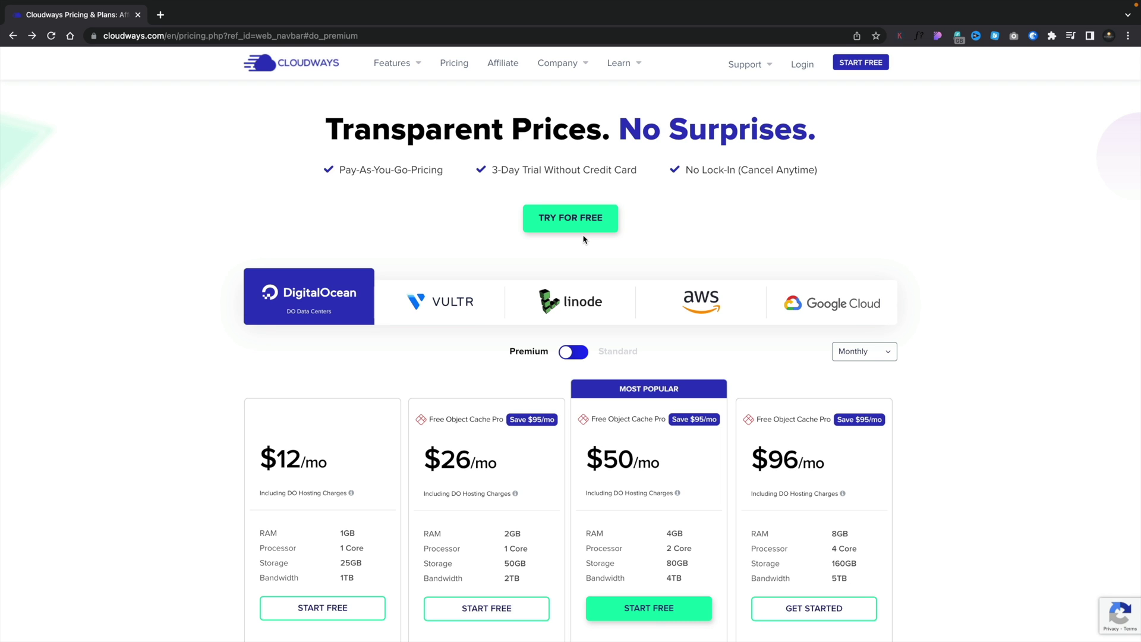
Review the Cloudways plan comparison and start a free trial on the $12/mo plan.
scroll(584, 239, down, 2)
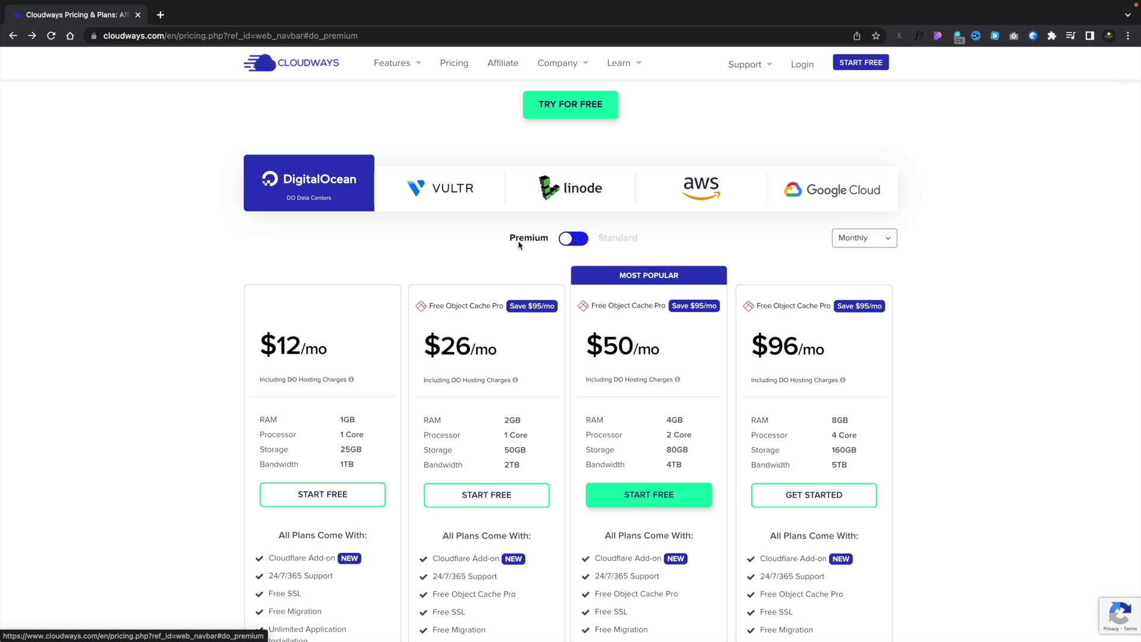
scroll(245, 301, down, 2)
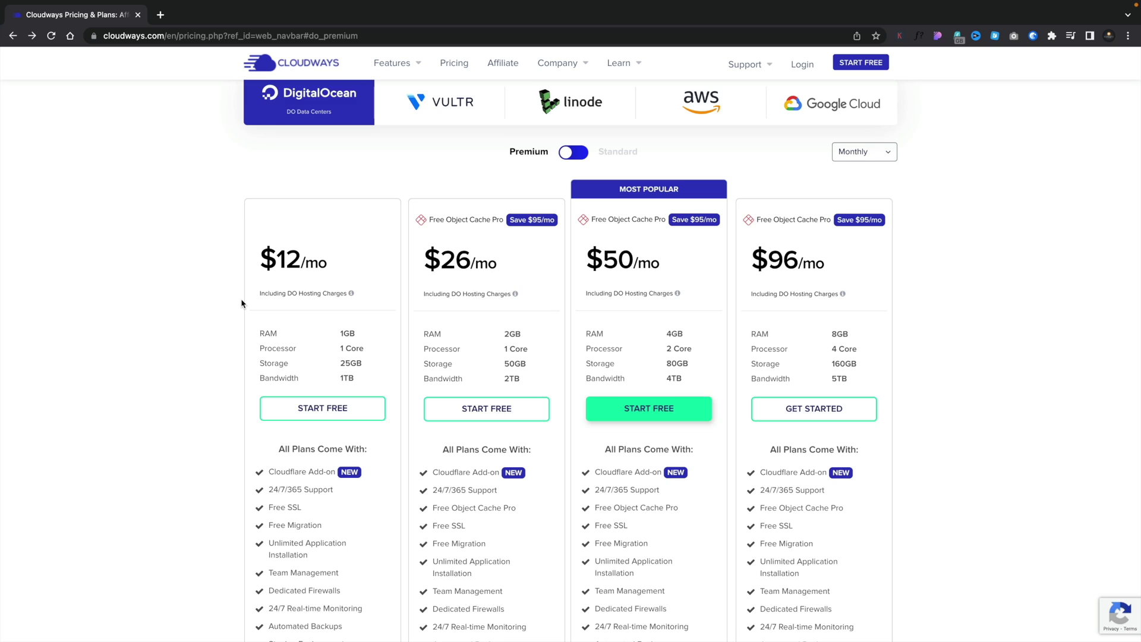
scroll(242, 303, down, 1)
scroll(241, 303, down, 1)
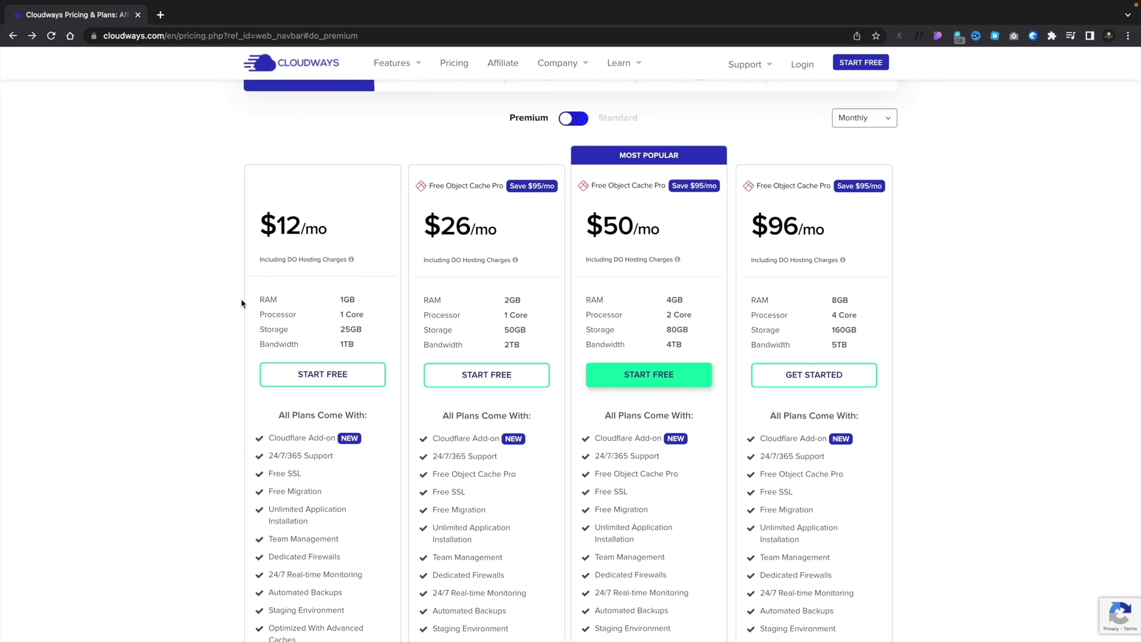
scroll(252, 442, down, 3)
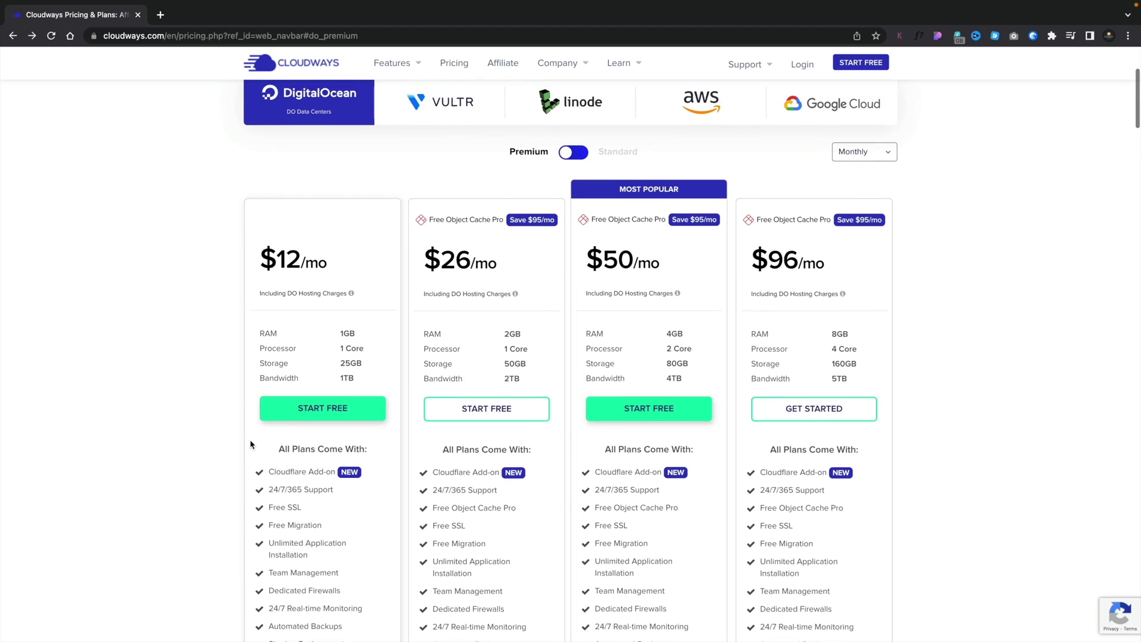
scroll(250, 443, up, 1)
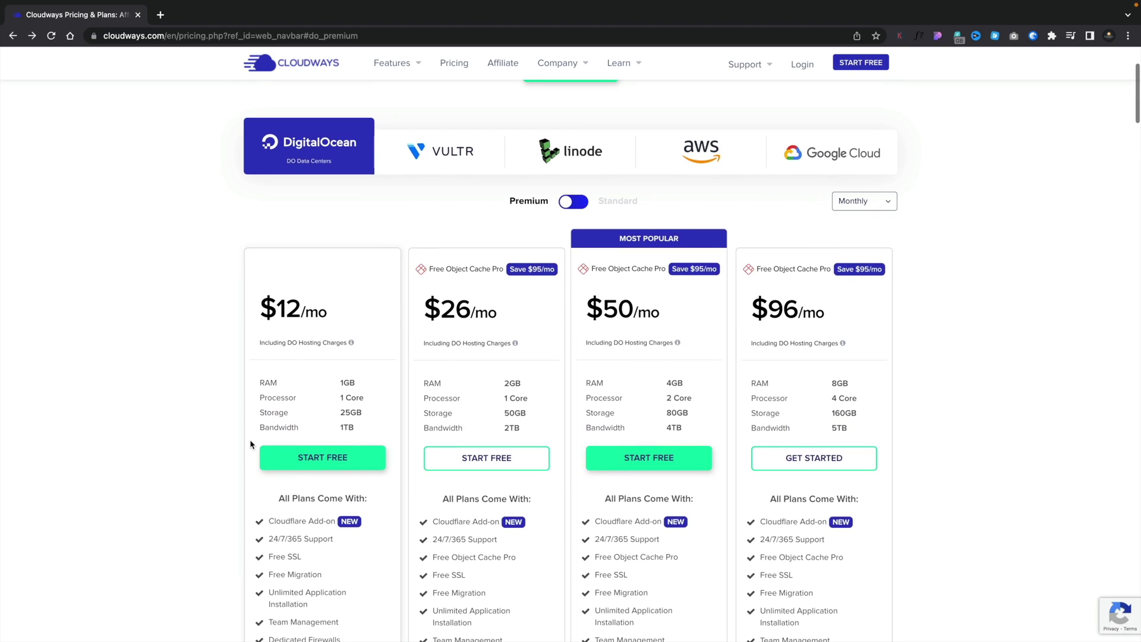
click(322, 458)
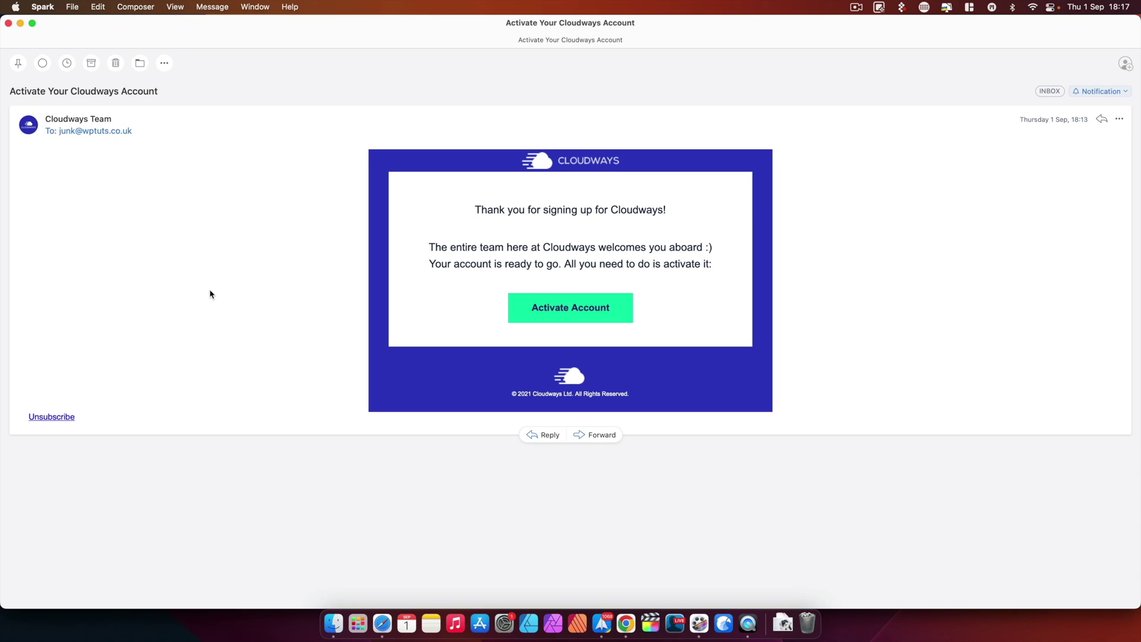
Activate the new Cloudways account from the Spark activation email.
click(550, 312)
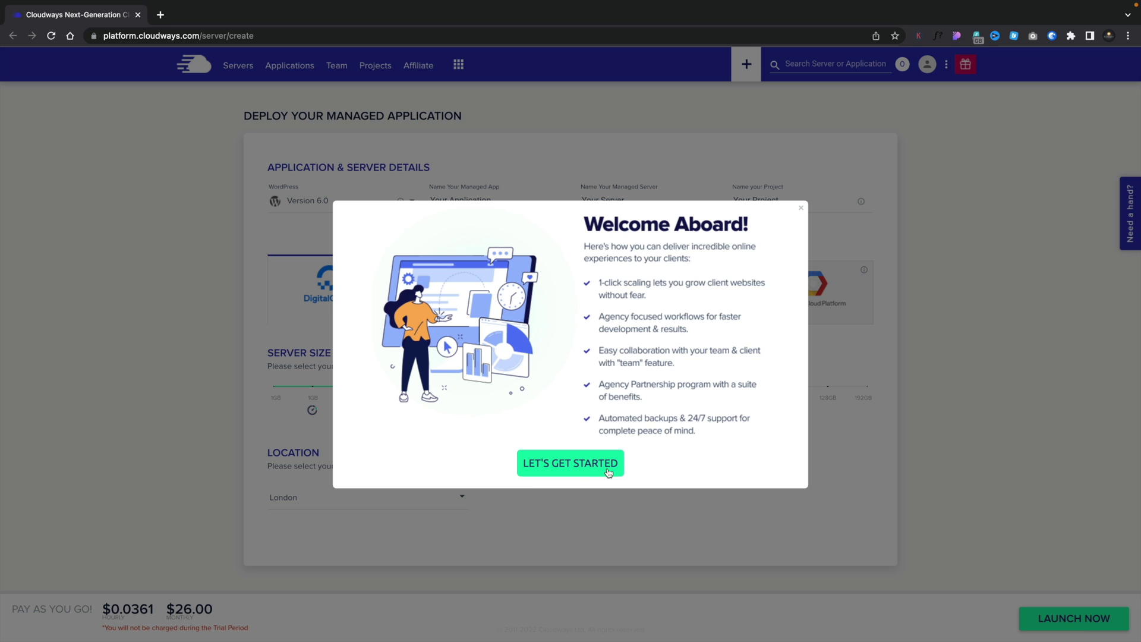
Begin the Cloudways setup tour and pick DigitalOcean as the cloud provider.
click(598, 470)
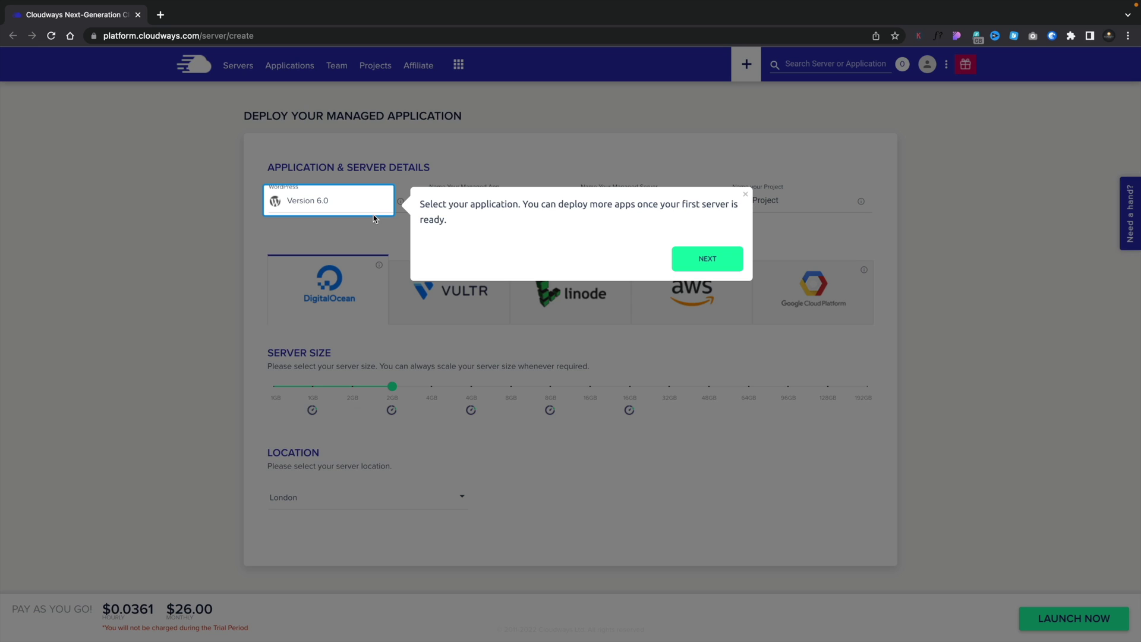
click(707, 260)
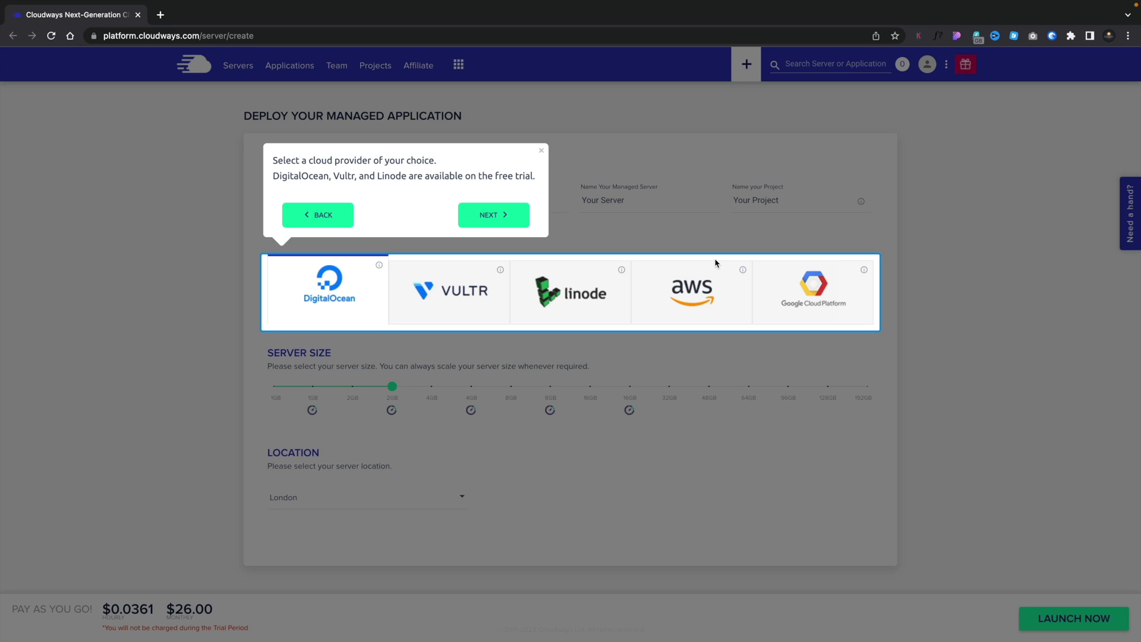
click(315, 284)
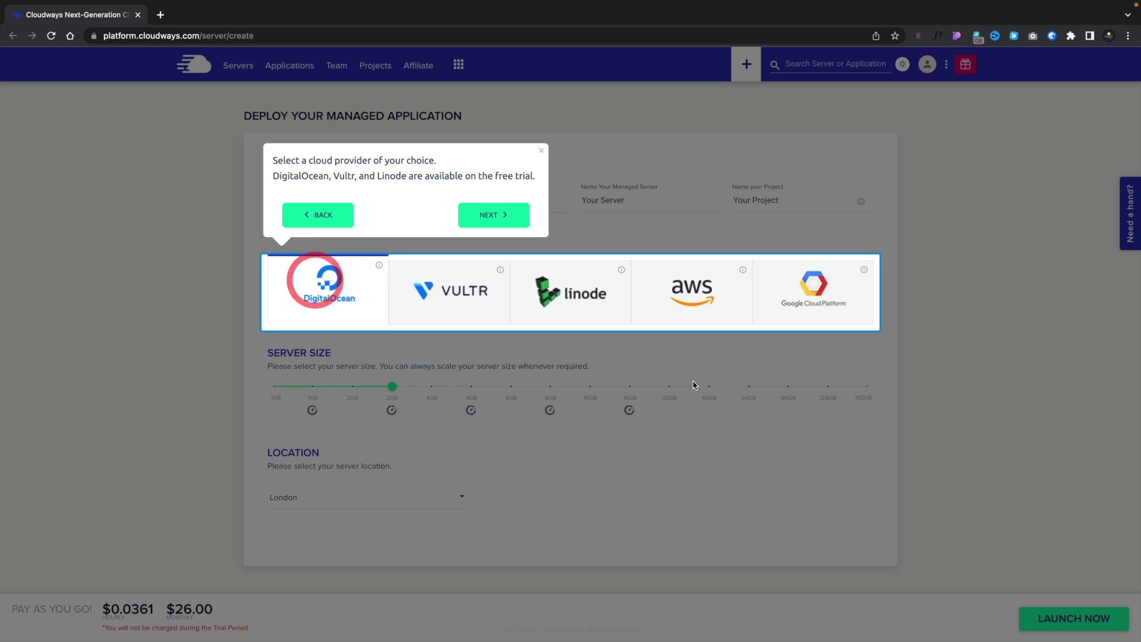
click(489, 207)
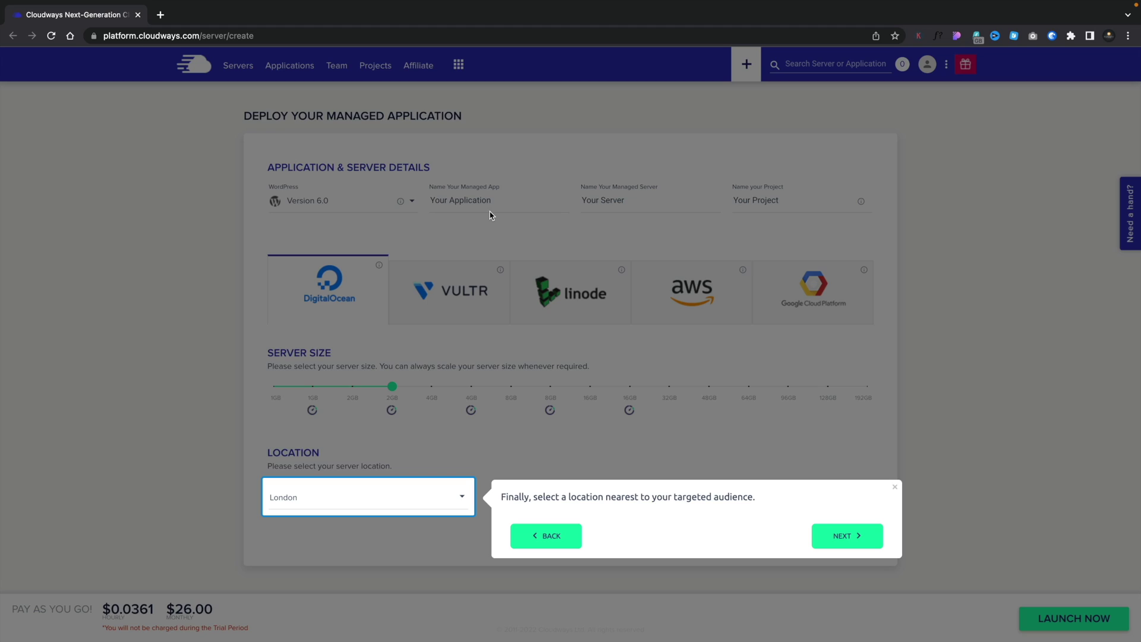
Check the server location options and step through the final tour tips to close it.
click(460, 500)
click(860, 539)
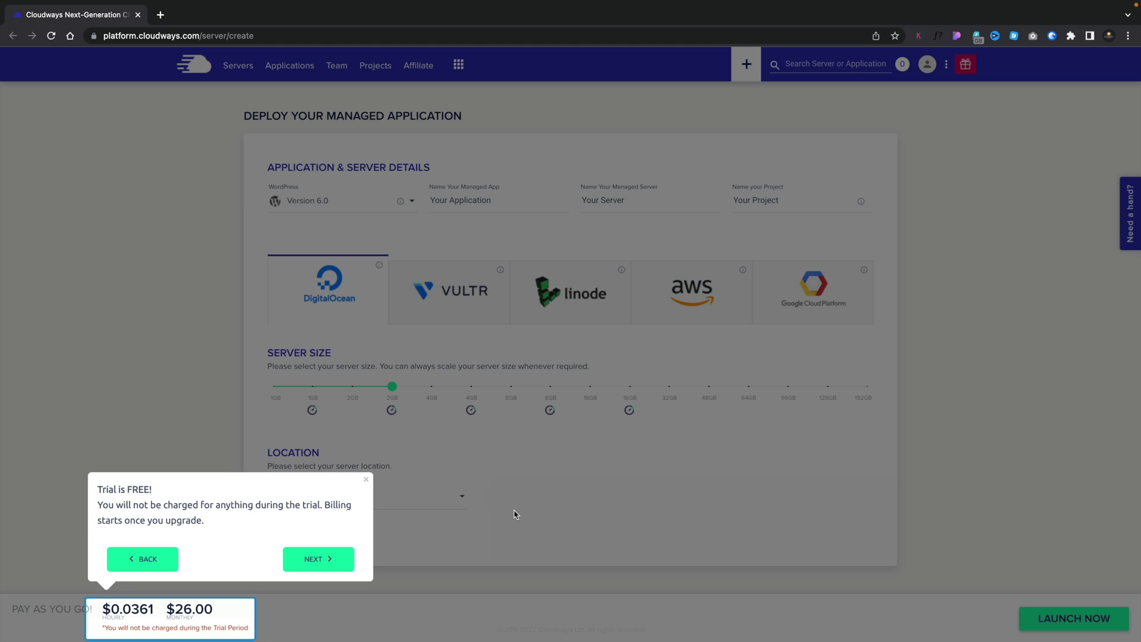
click(308, 559)
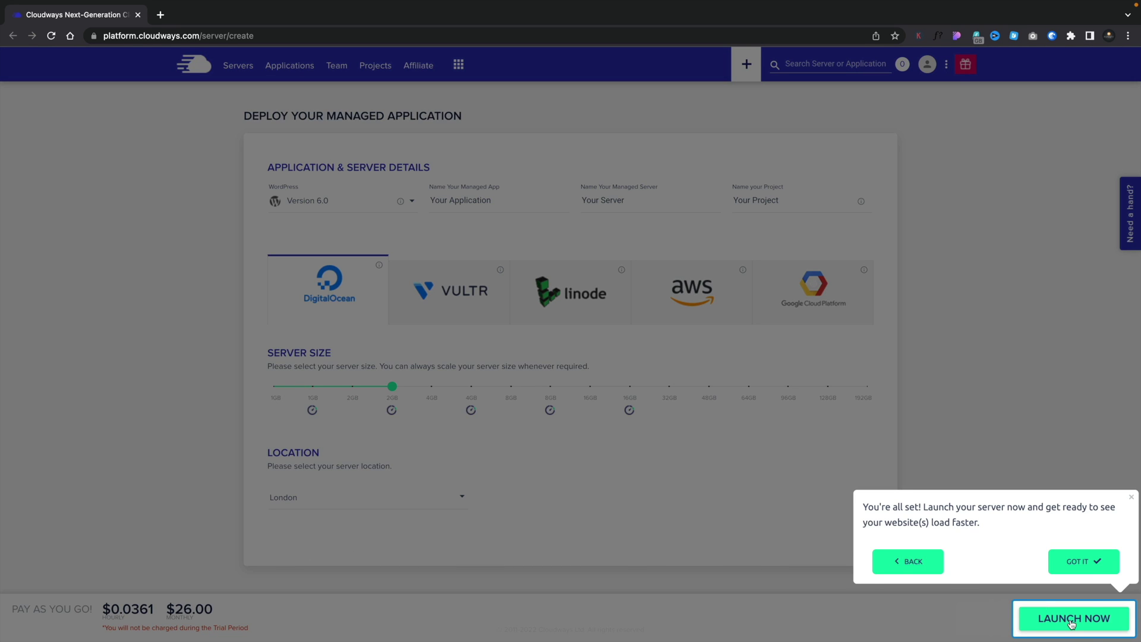
click(1093, 568)
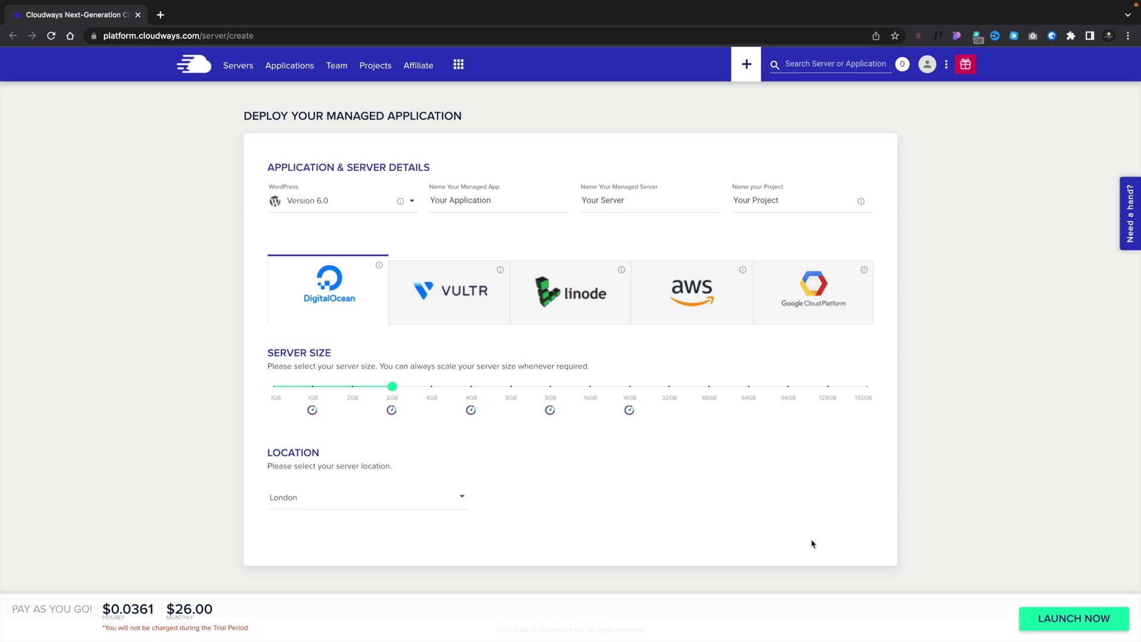
Keep WordPress Version 6.0, name the app 'WPTuts' and the server 'WPTuts Server'.
click(321, 203)
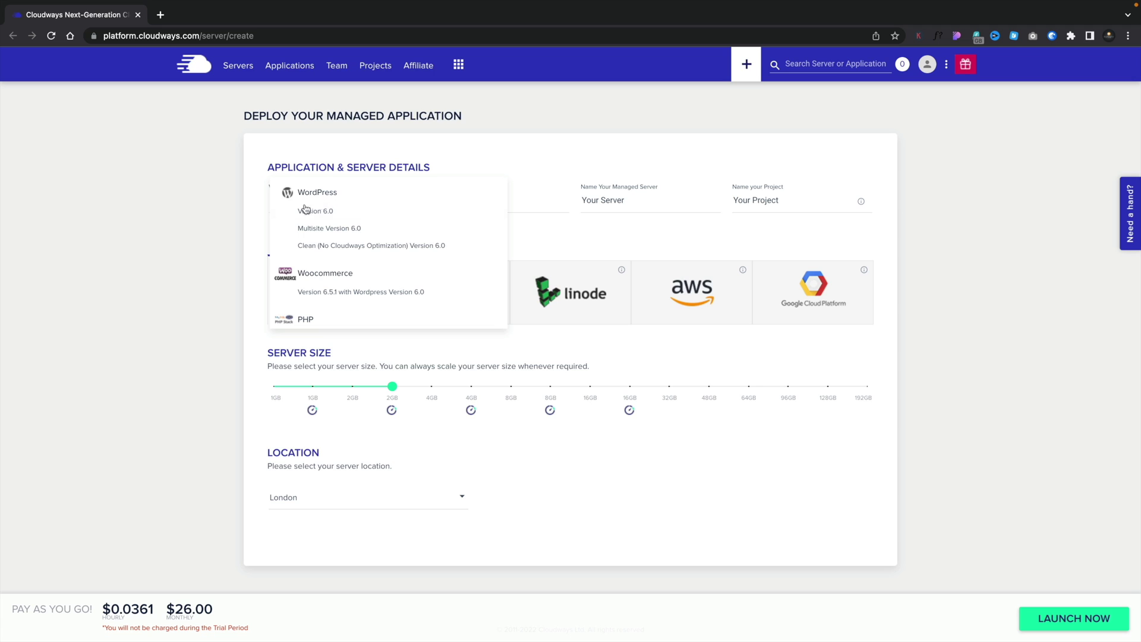
click(196, 248)
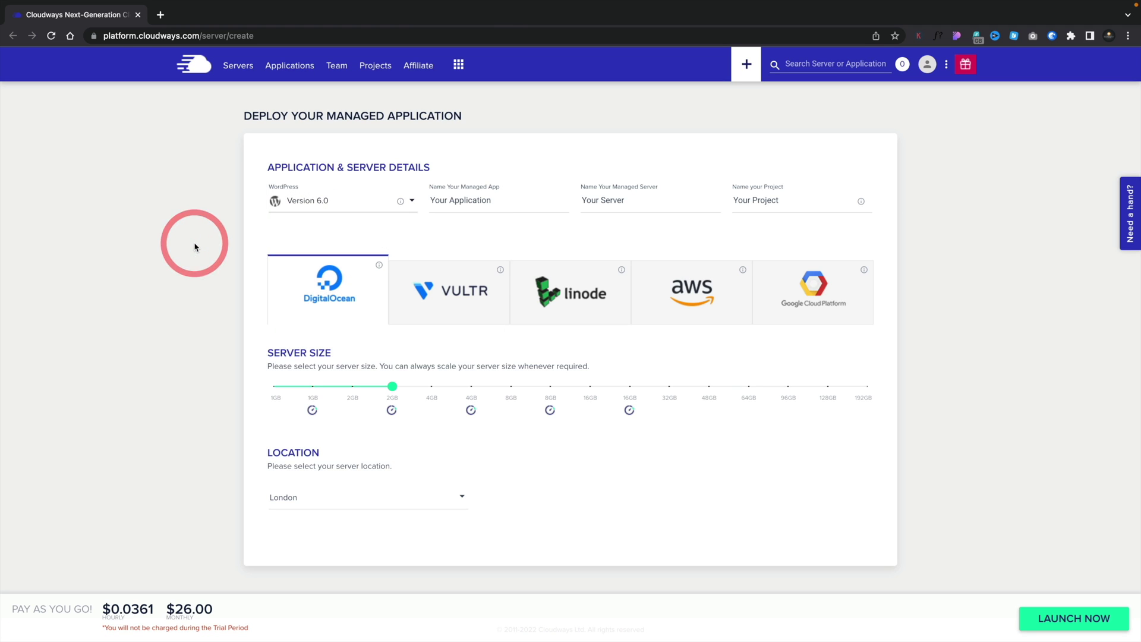
click(487, 201)
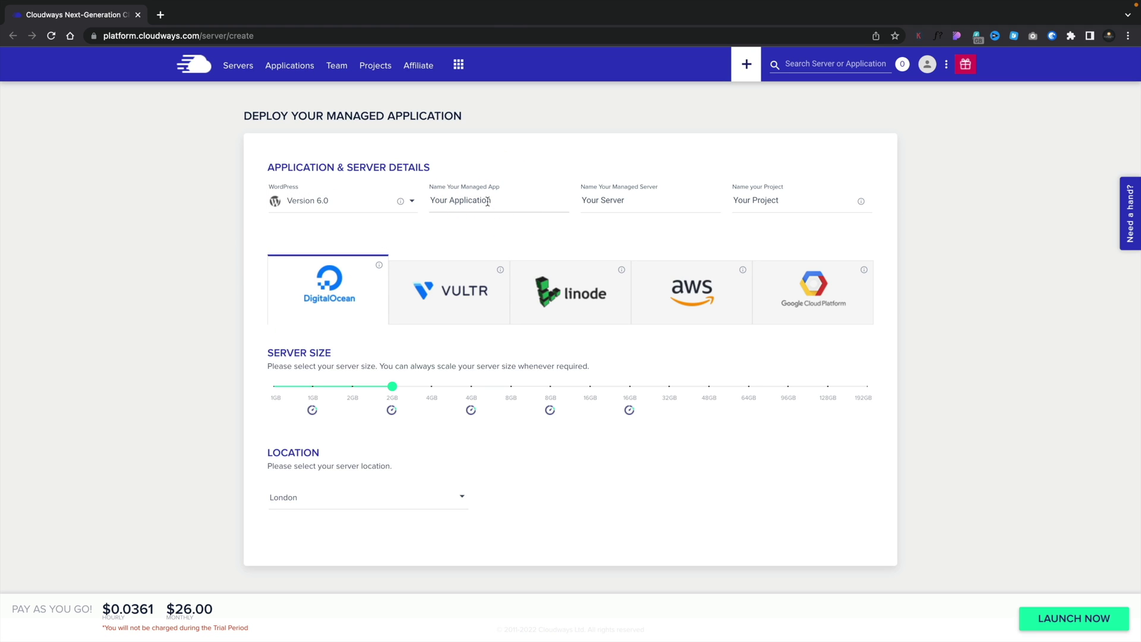
text(WPTuts)
click(609, 202)
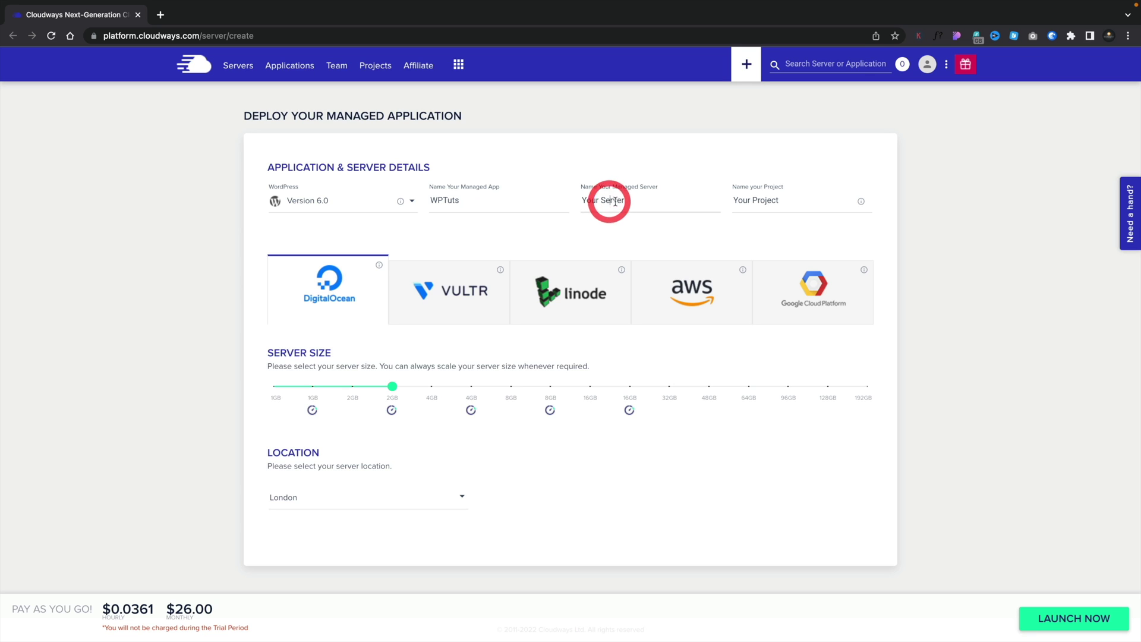
drag(625, 201, 579, 200)
text(WPTuts Server)
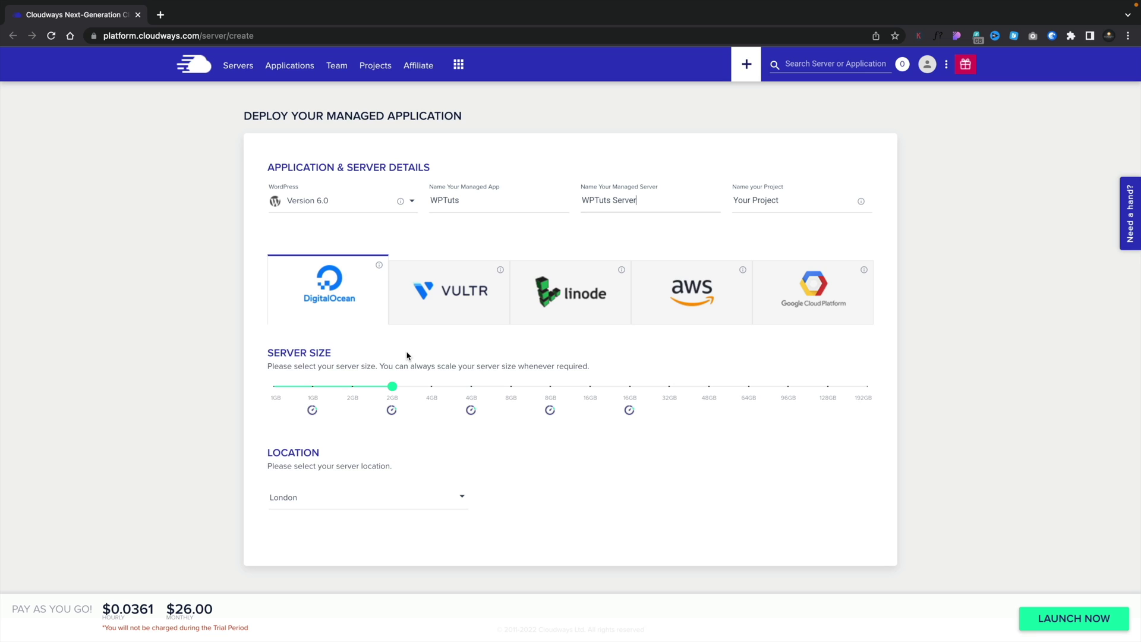
click(321, 288)
Review the server location list and keep London for the 1GB DigitalOcean server.
mouse_move(313, 413)
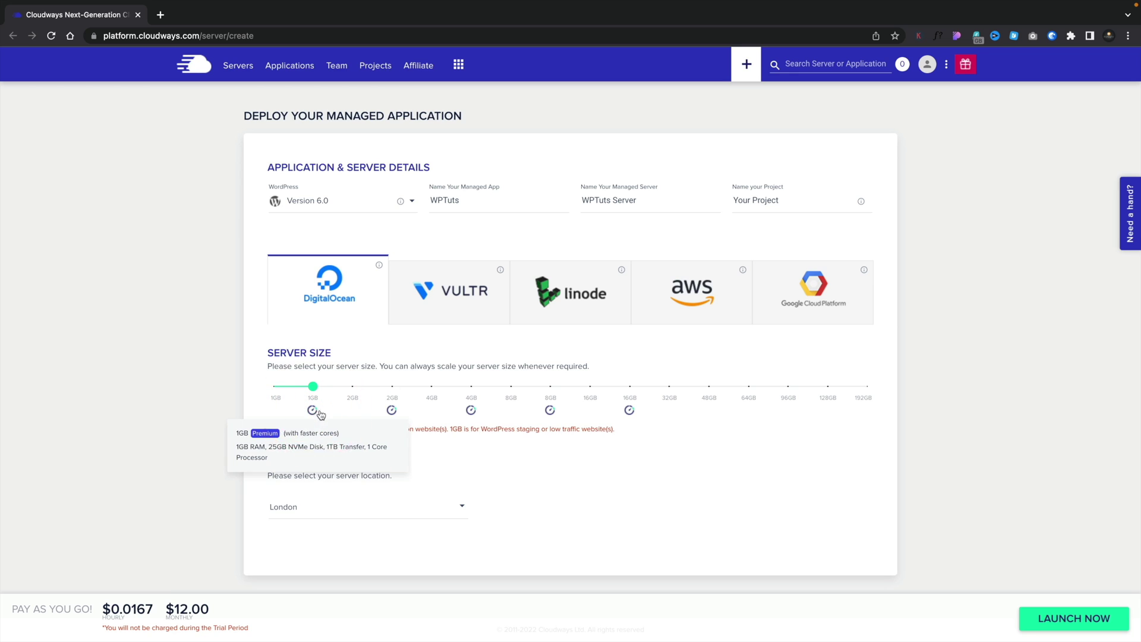
click(467, 510)
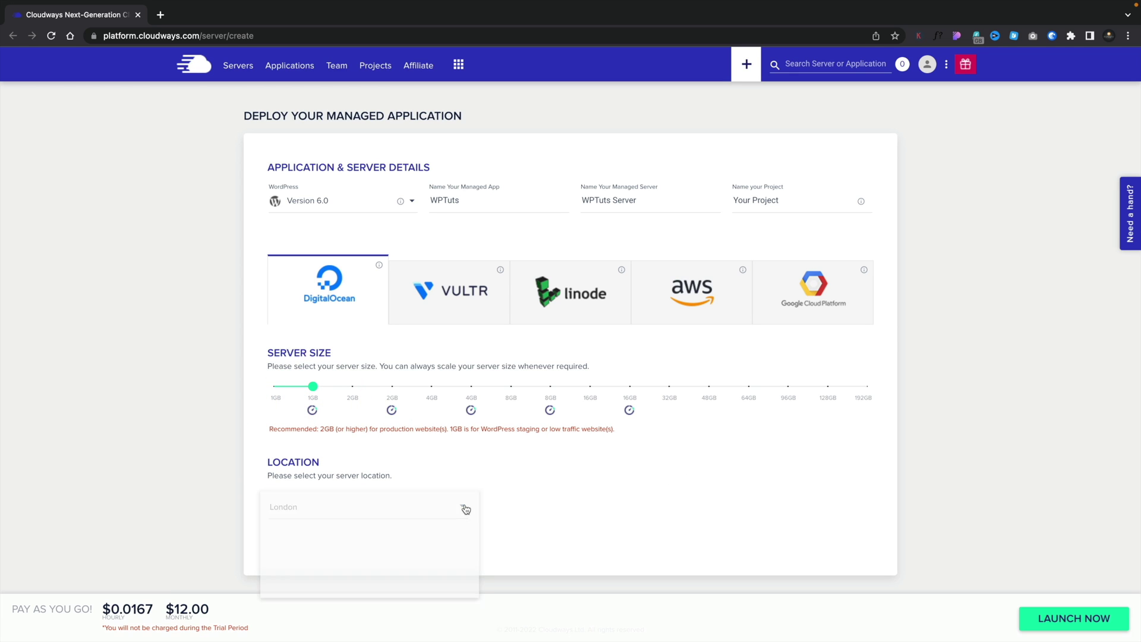
scroll(437, 531, down, 3)
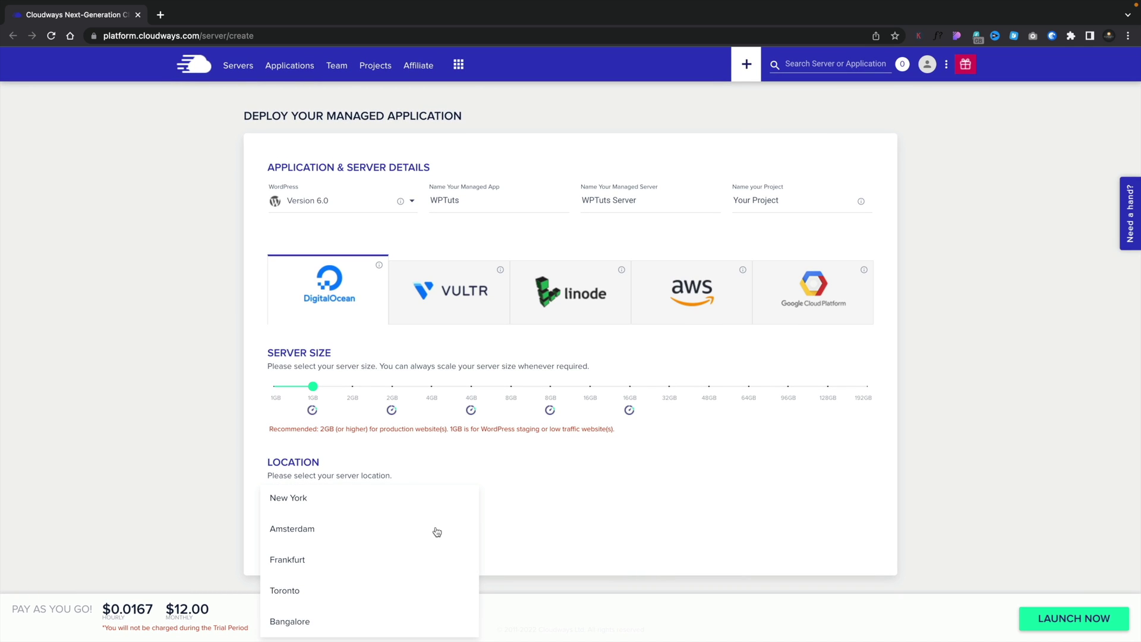
click(629, 519)
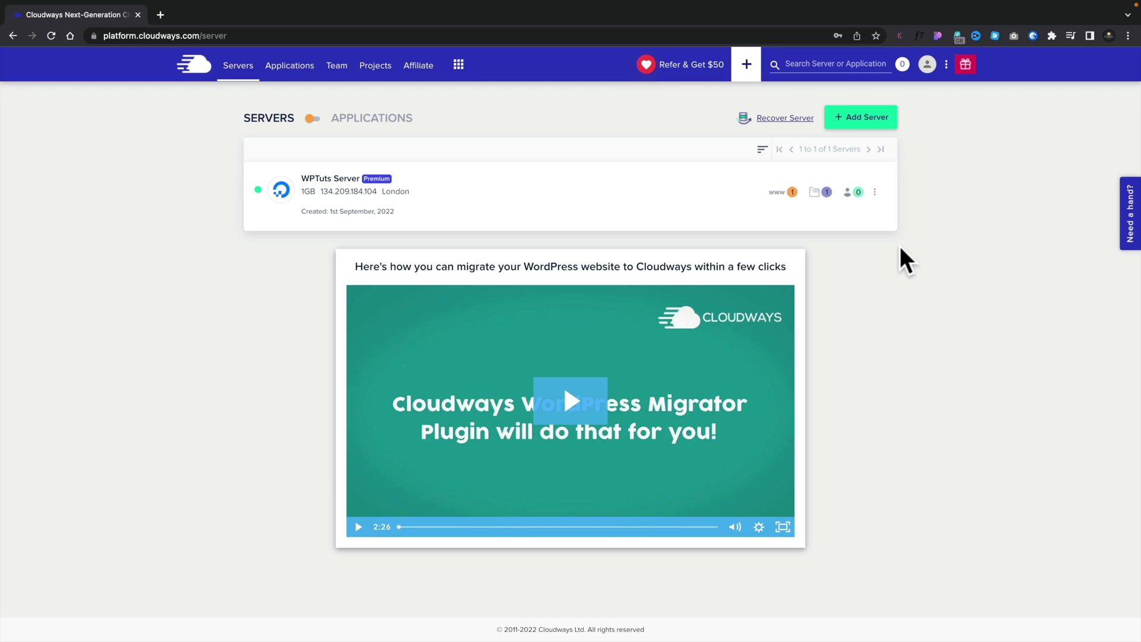
From the applications list, start a new application hosted on WPTuts Server.
click(319, 120)
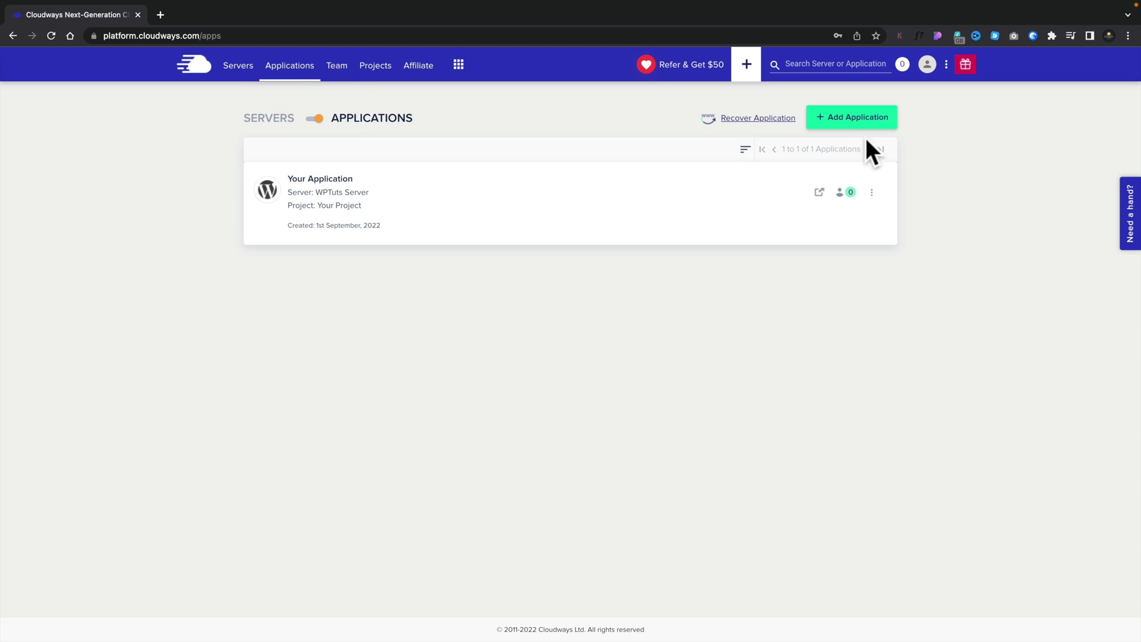
click(861, 122)
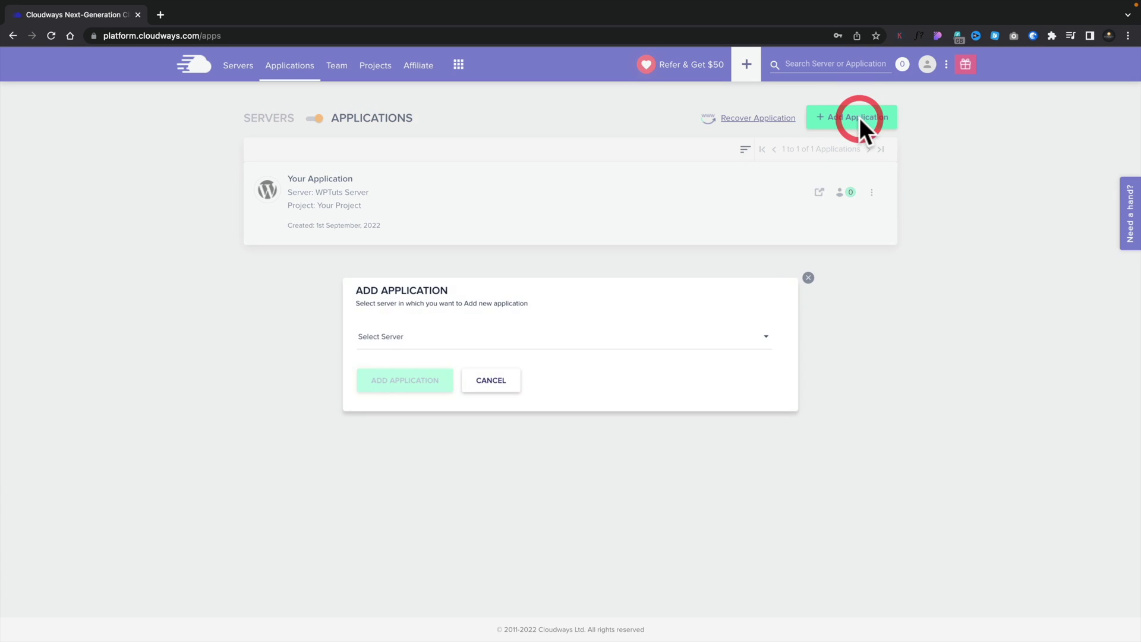
click(443, 338)
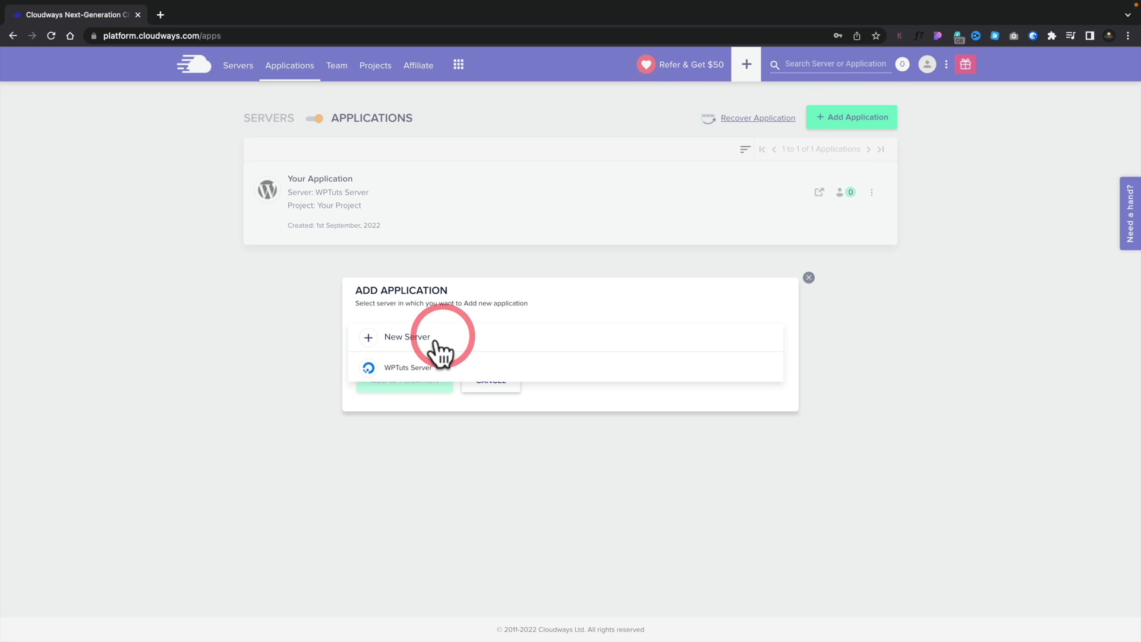
click(408, 367)
click(407, 382)
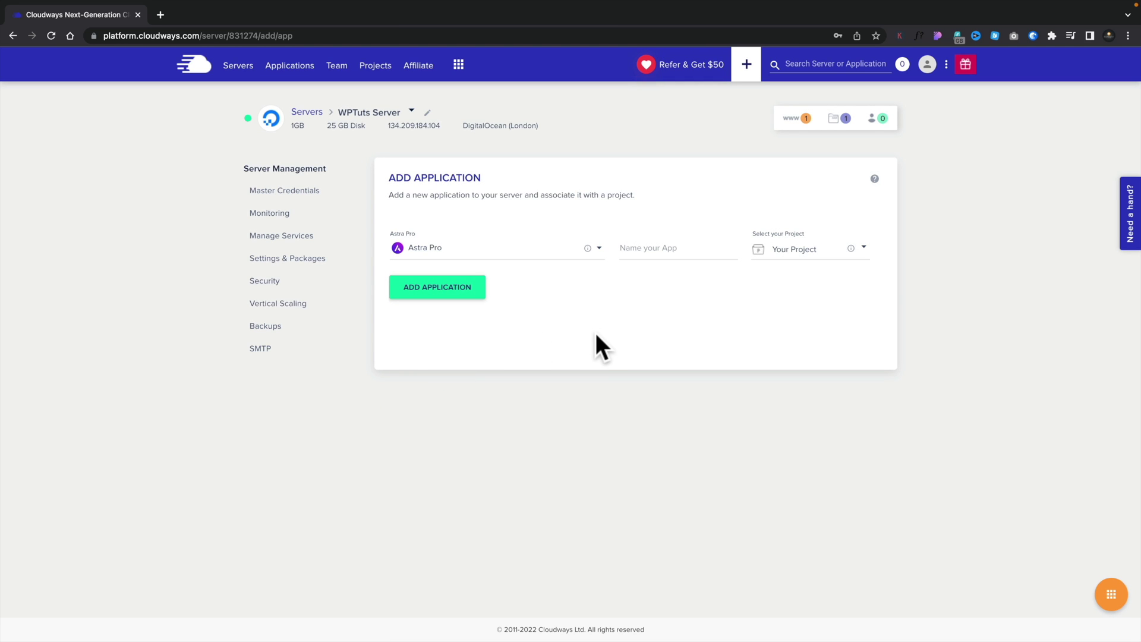
Add an Astra Pro application named 'Astra Test' on WPTuts Server.
click(441, 247)
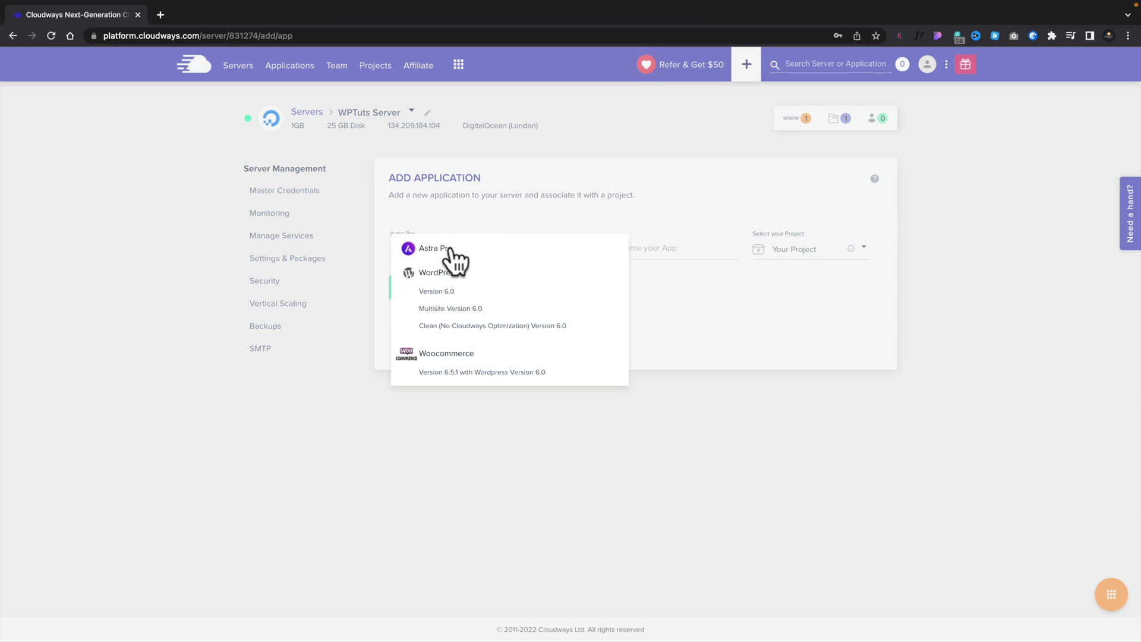
click(451, 249)
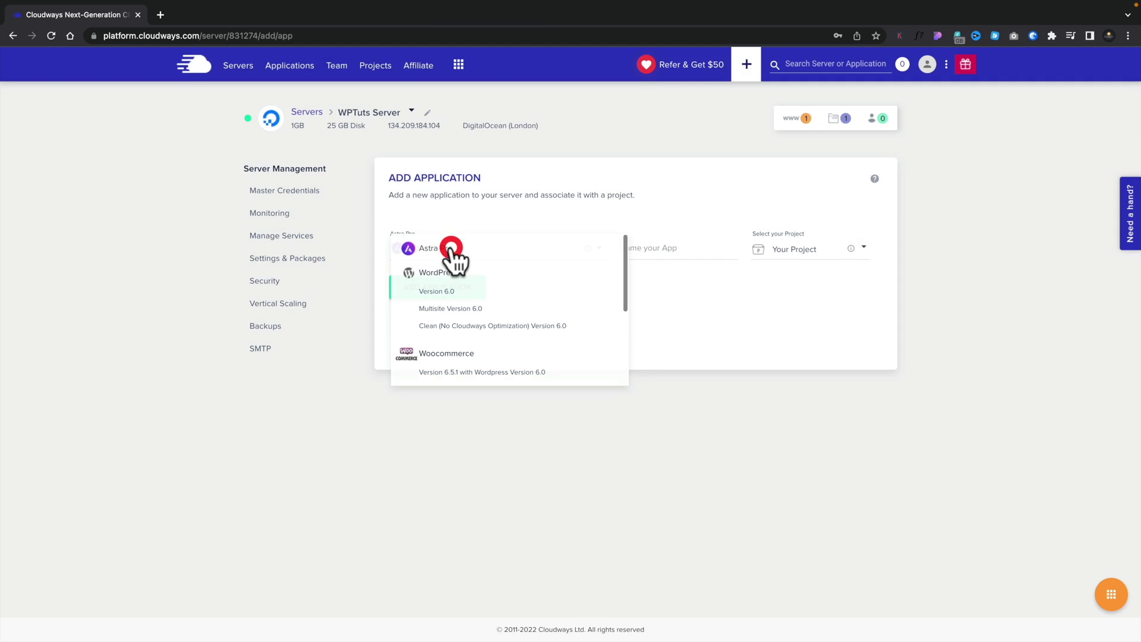
click(634, 248)
text(Astra Test)
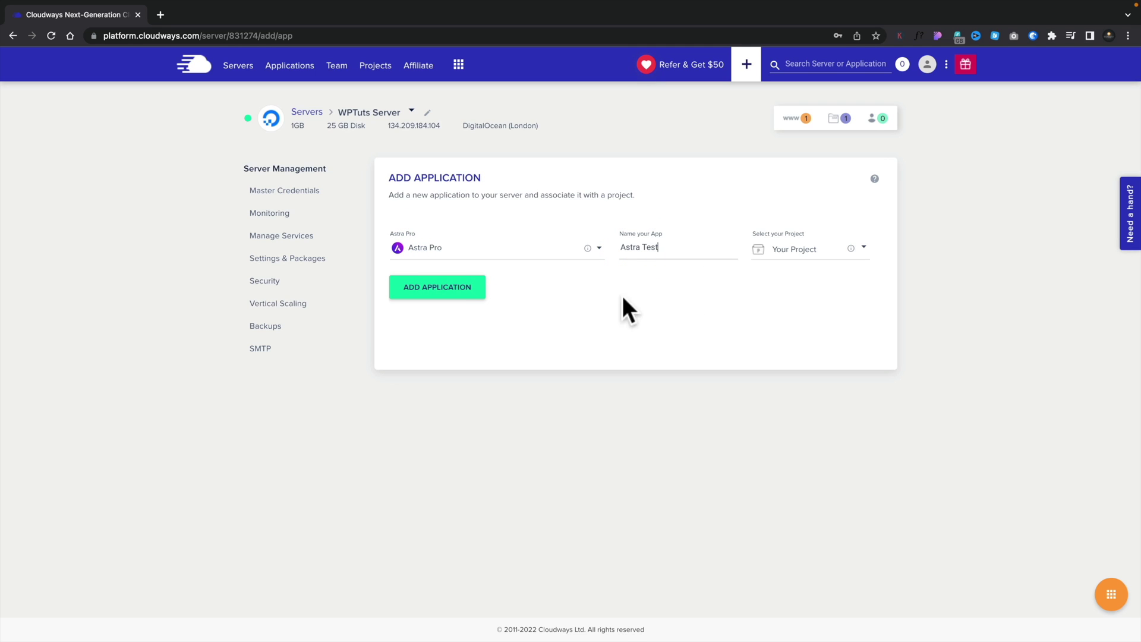
click(450, 291)
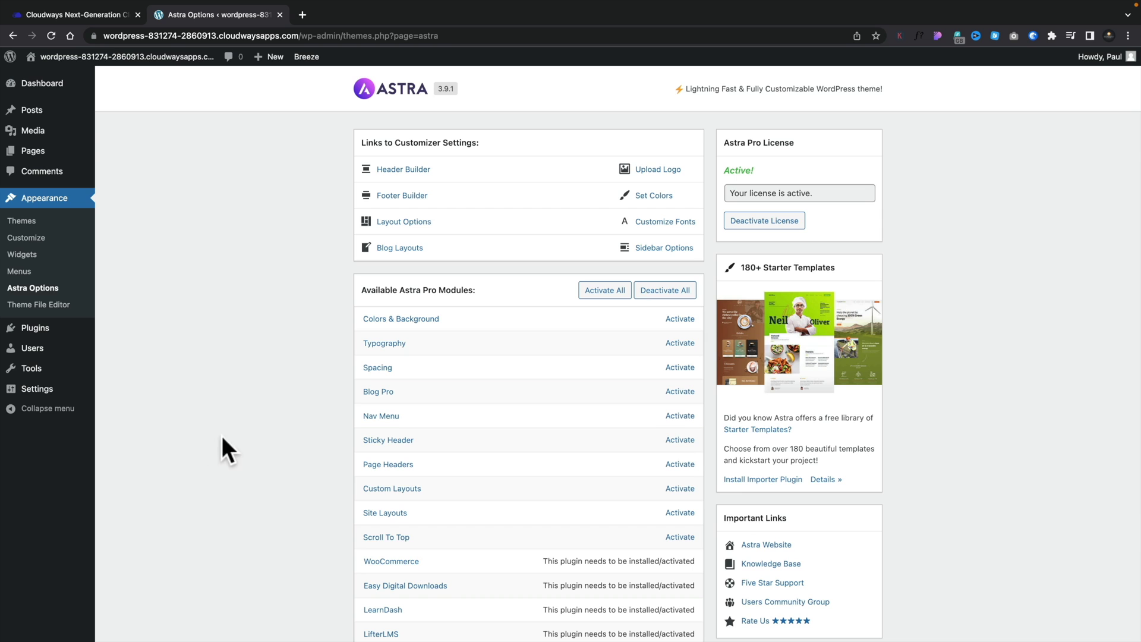
Install the Starter Templates importer plugin from the Astra Options page.
click(771, 479)
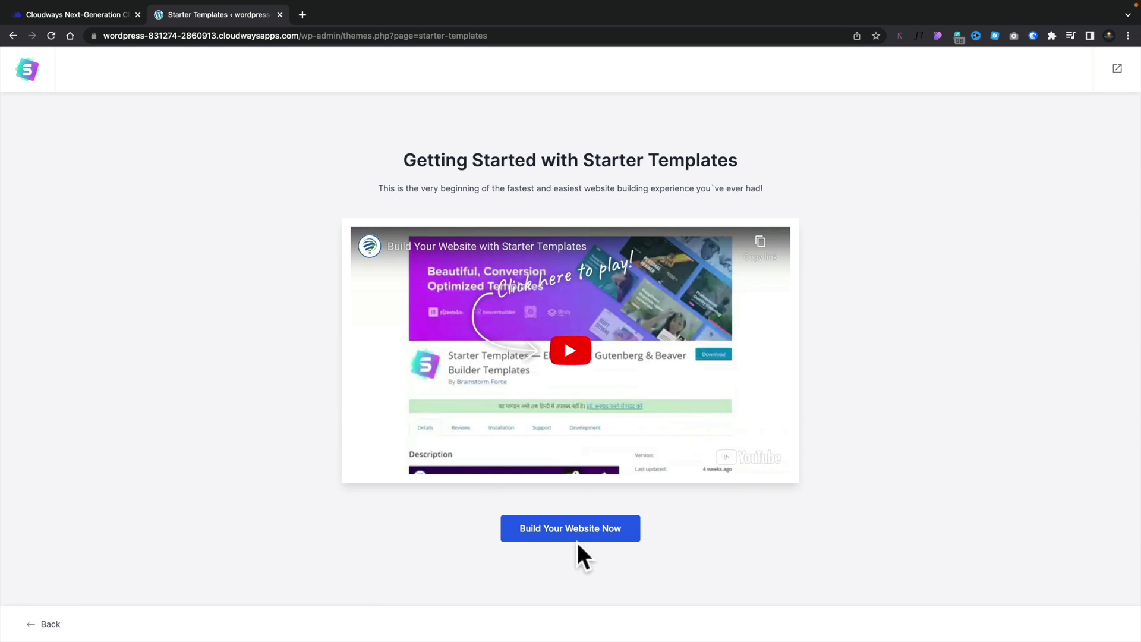
Start the site-building wizard with the Block Editor and browse the templates for Love Nature.
click(564, 528)
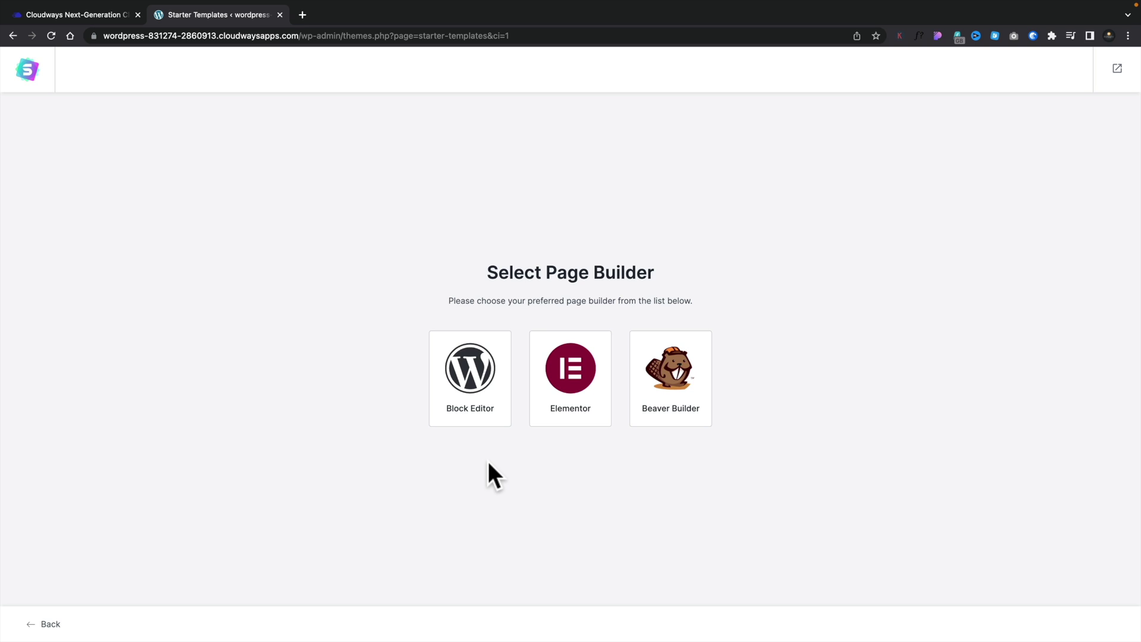
click(471, 393)
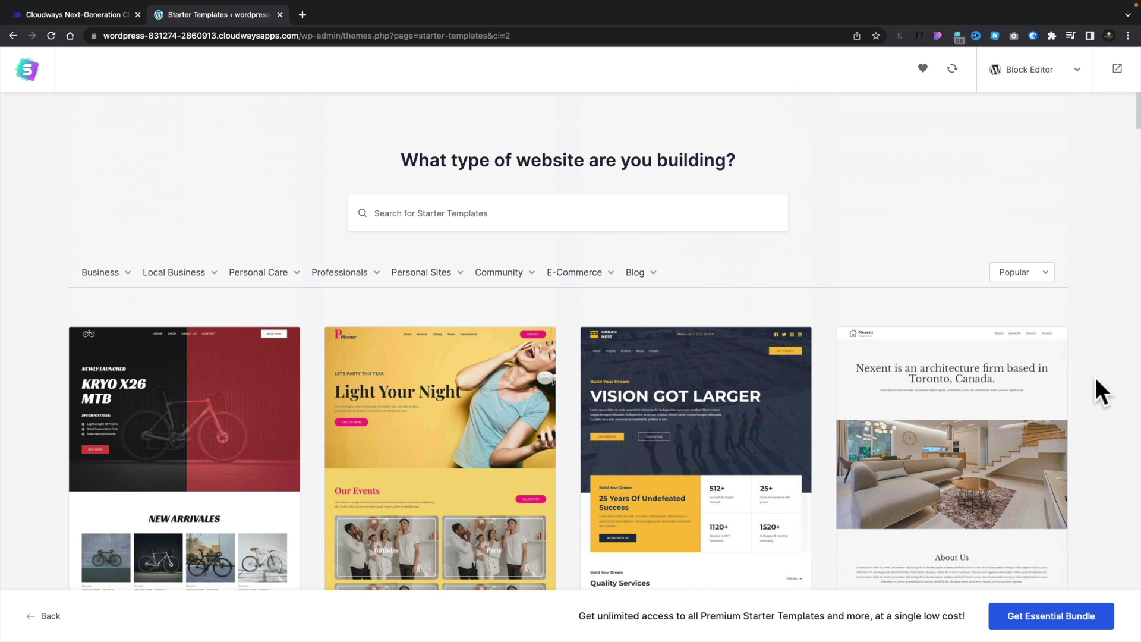
scroll(1095, 379, down, 5)
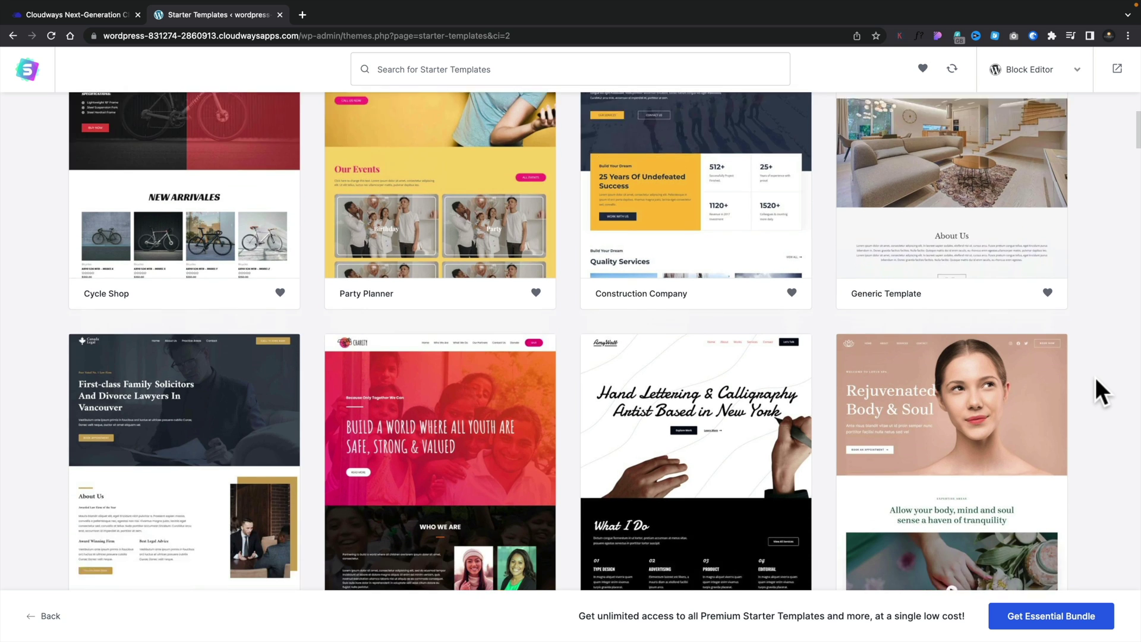
scroll(1096, 380, down, 6)
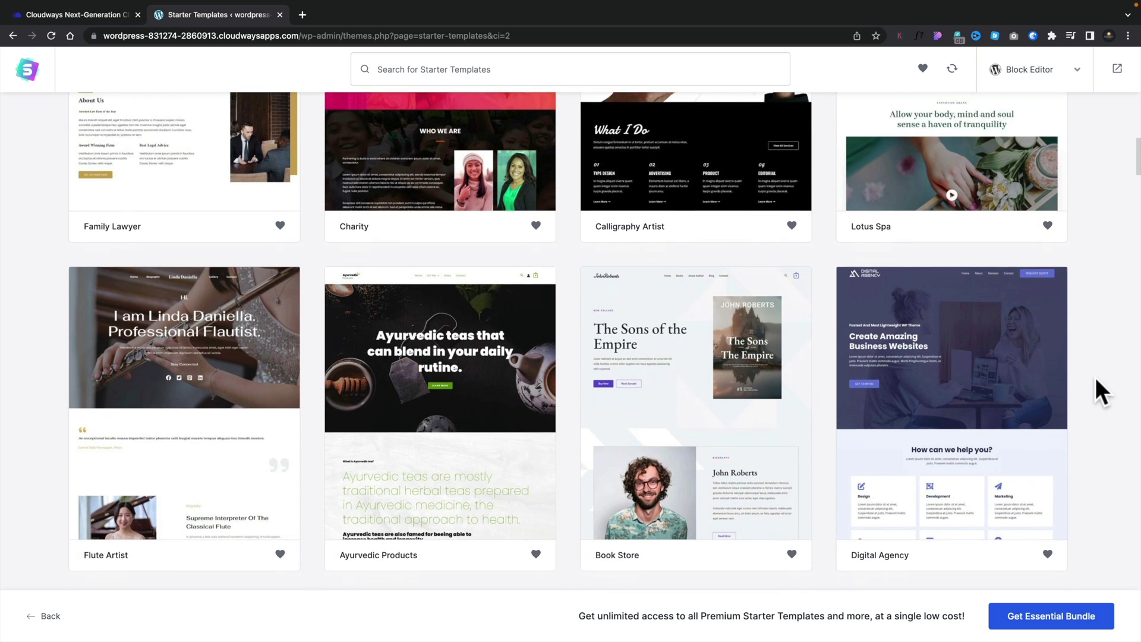
scroll(1096, 379, down, 5)
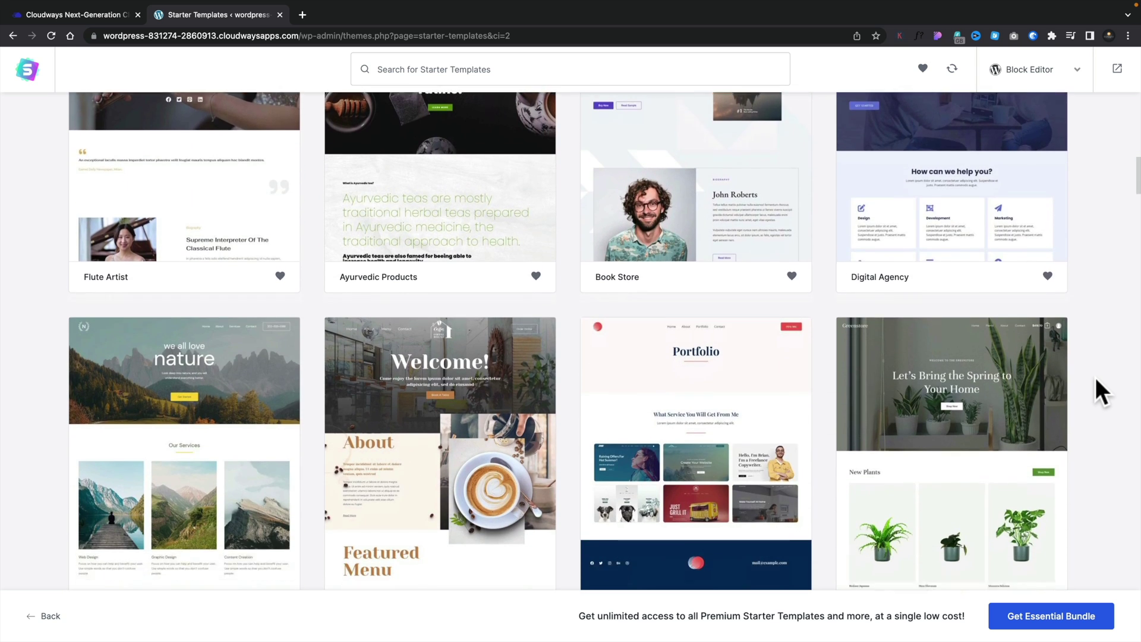
scroll(1096, 377, down, 5)
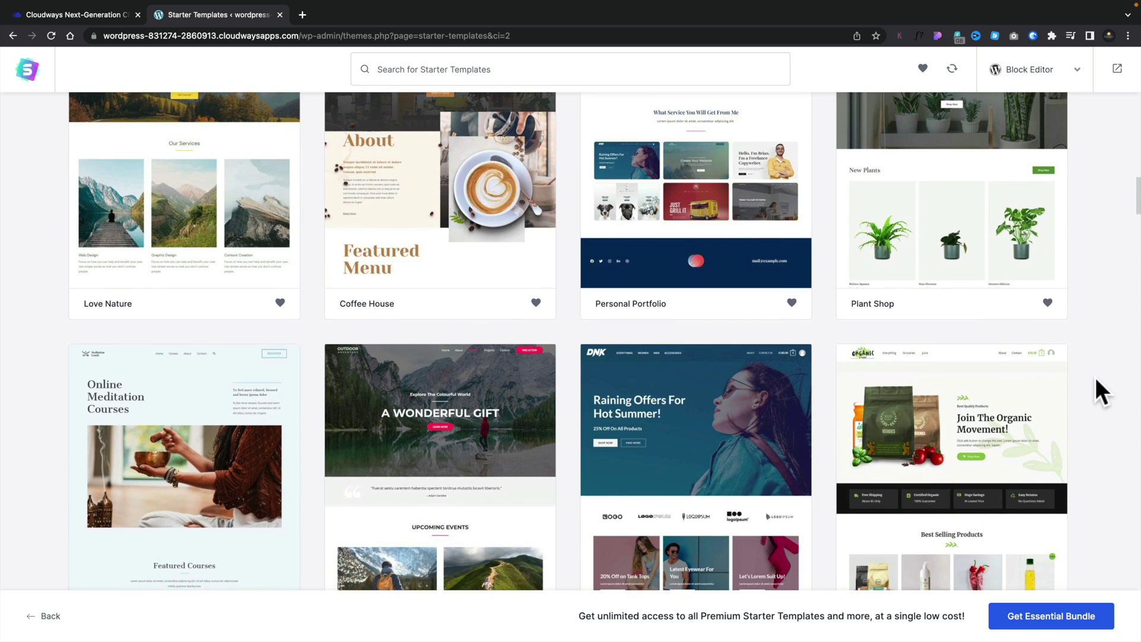
scroll(1096, 376, up, 2)
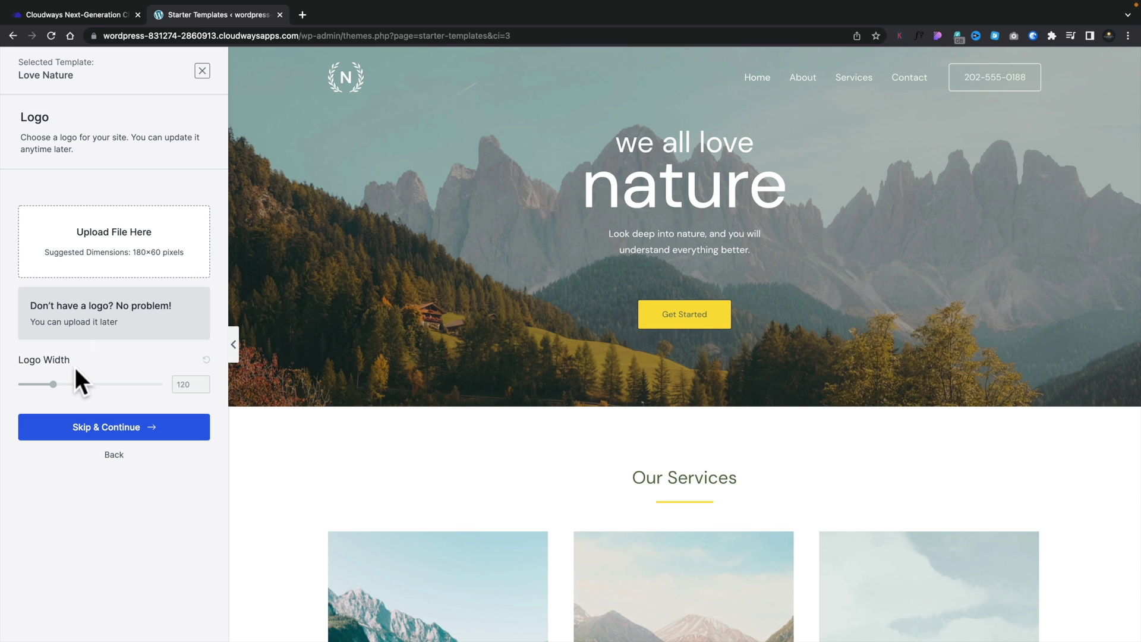
Skip the Logo step without adding a logo and continue to Colors & Fonts.
click(98, 426)
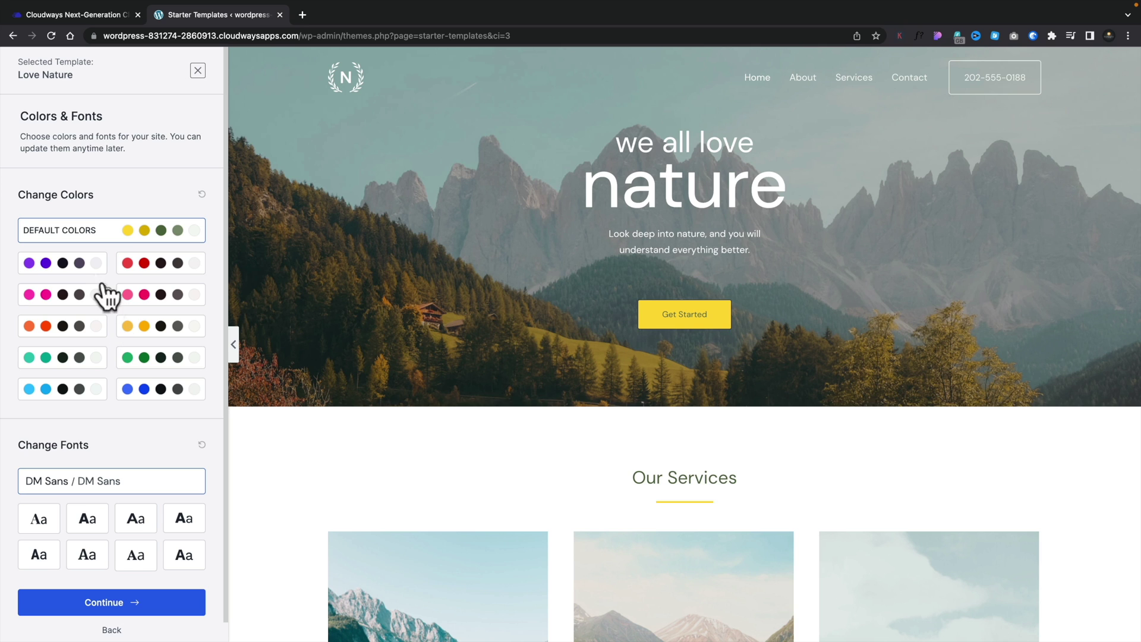
Preview the purple, red and blue palettes, then go back to Default Colors.
click(82, 267)
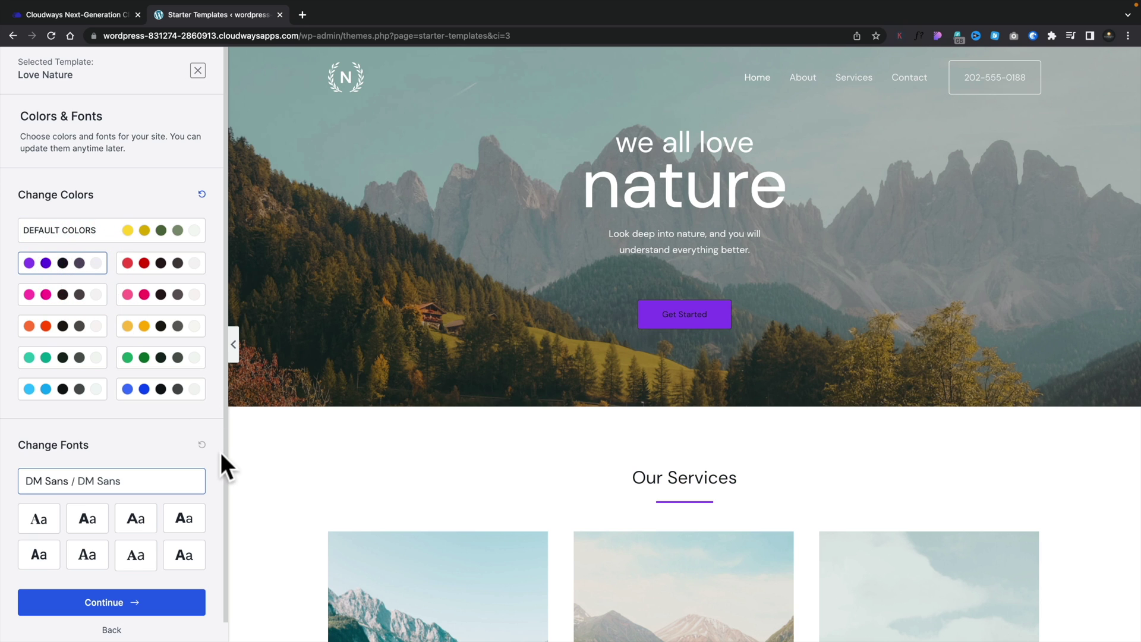
scroll(249, 472, down, 4)
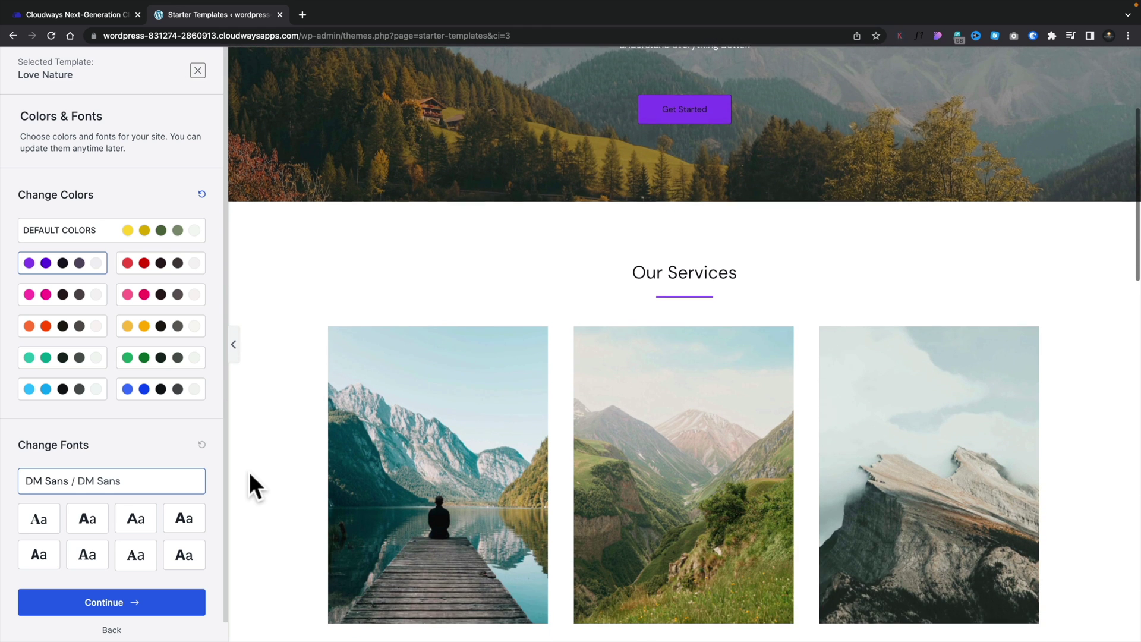
click(153, 263)
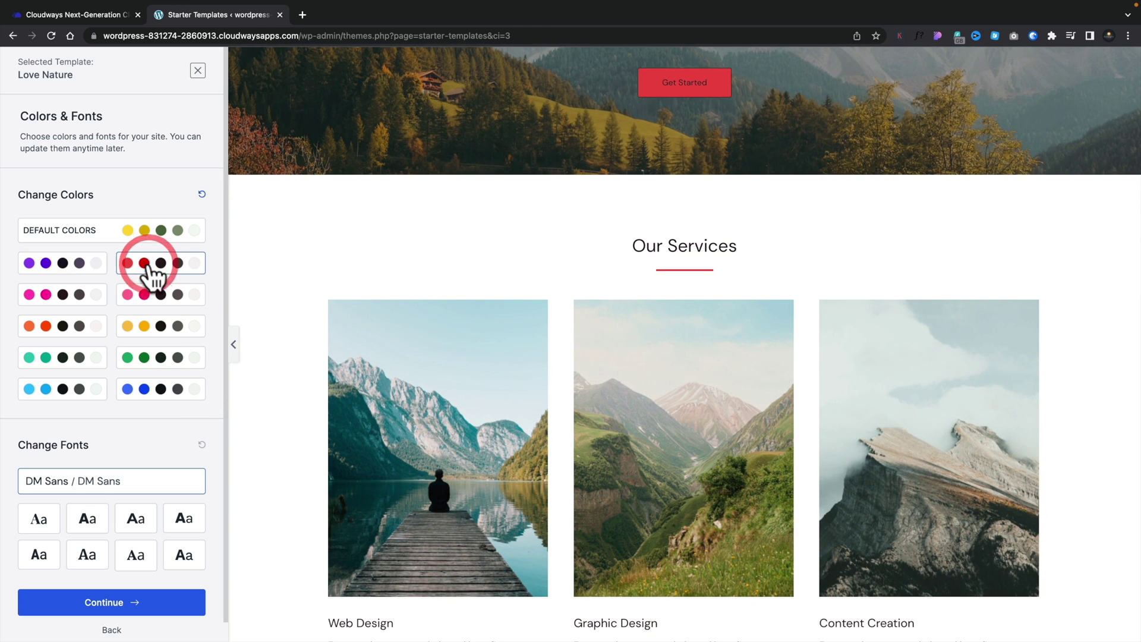
scroll(262, 309, up, 1)
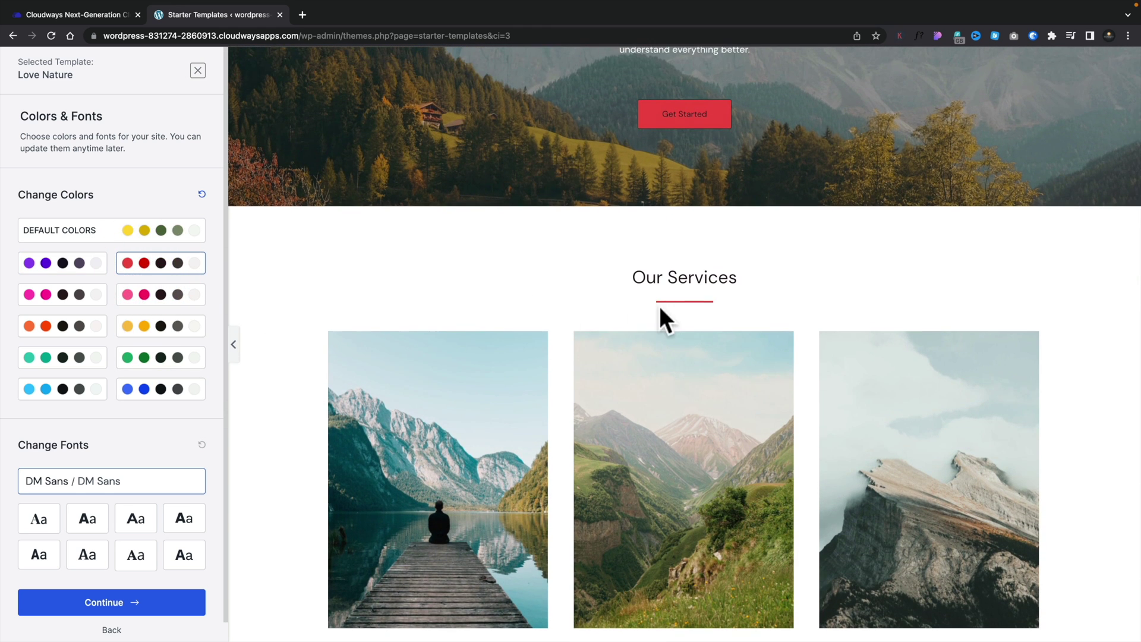
click(159, 389)
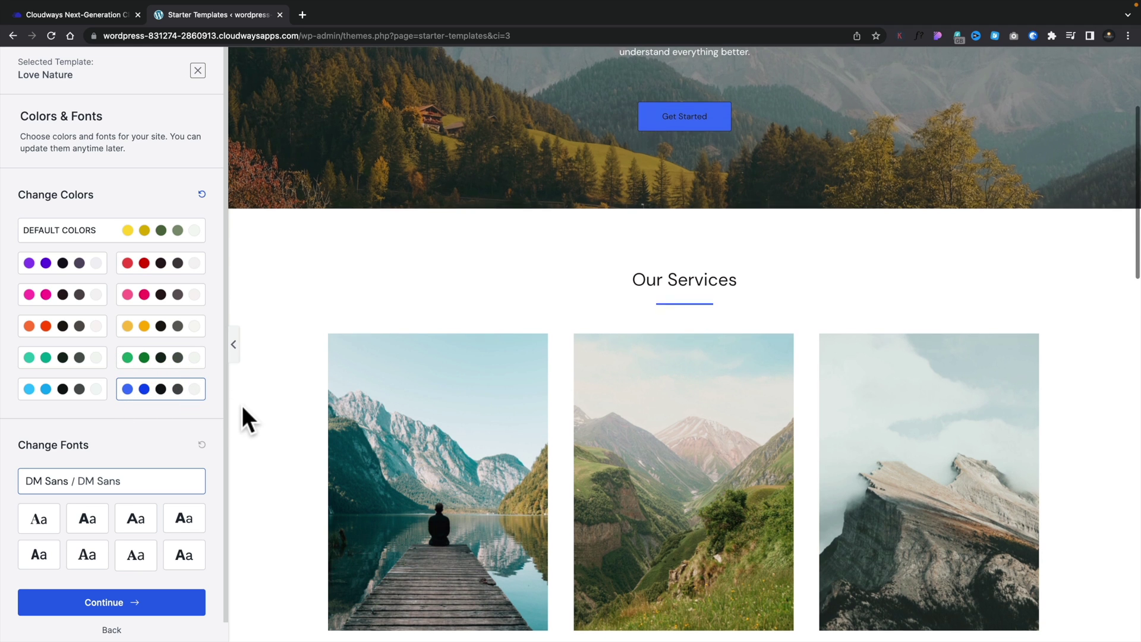
scroll(241, 405, up, 4)
click(59, 237)
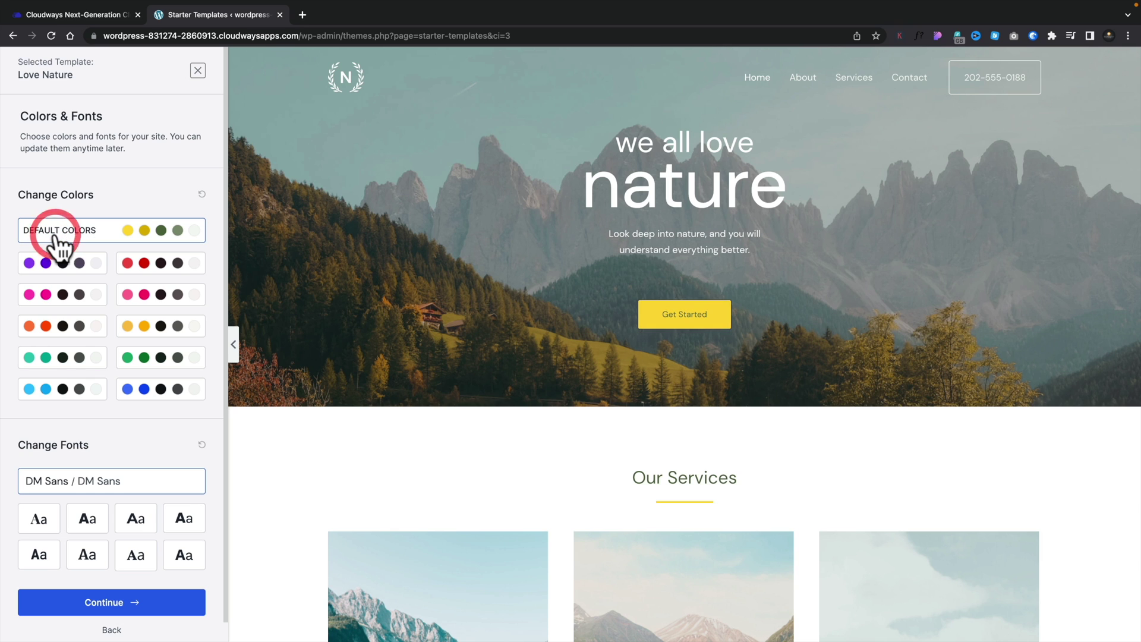
Compare several font pairings, choose Playfair Display / Source Sans Pro, and continue.
click(39, 520)
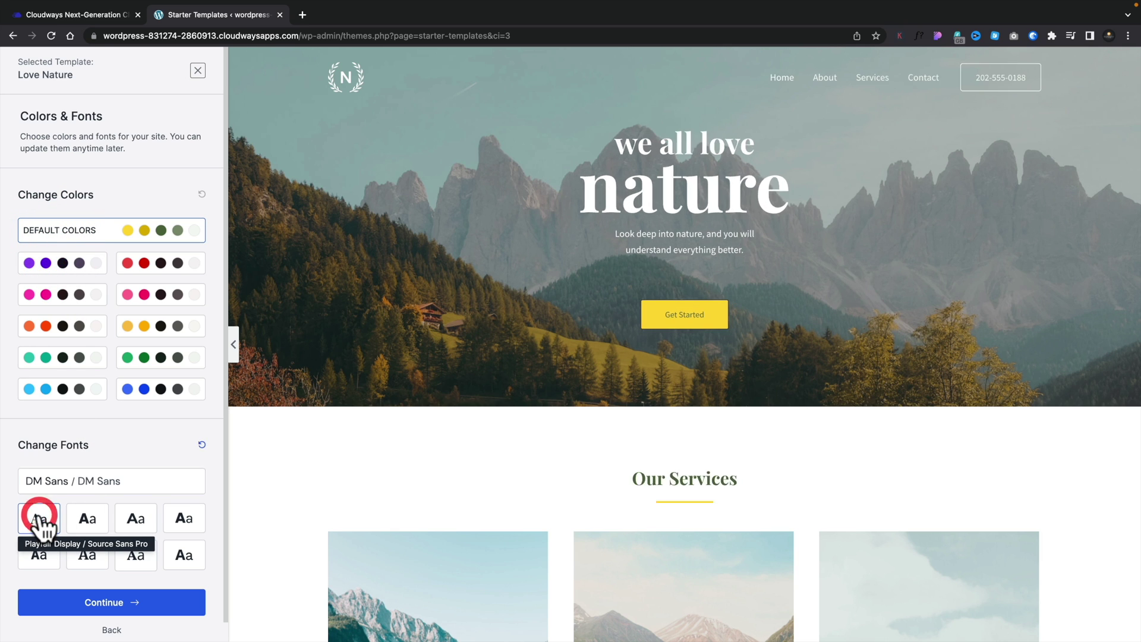
click(85, 520)
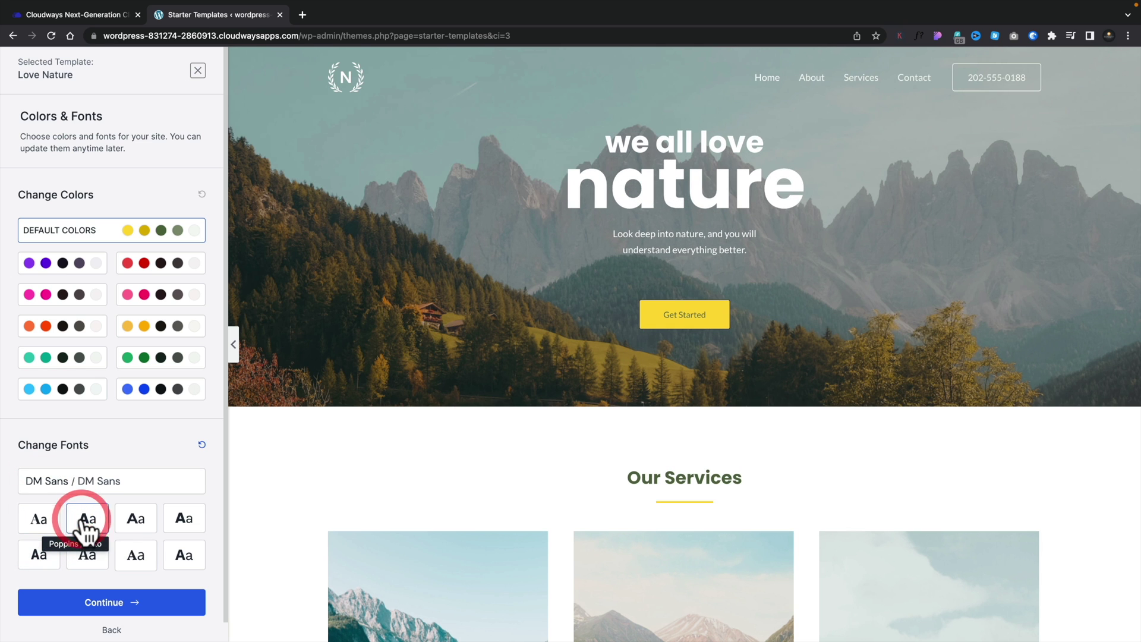
click(126, 523)
click(184, 520)
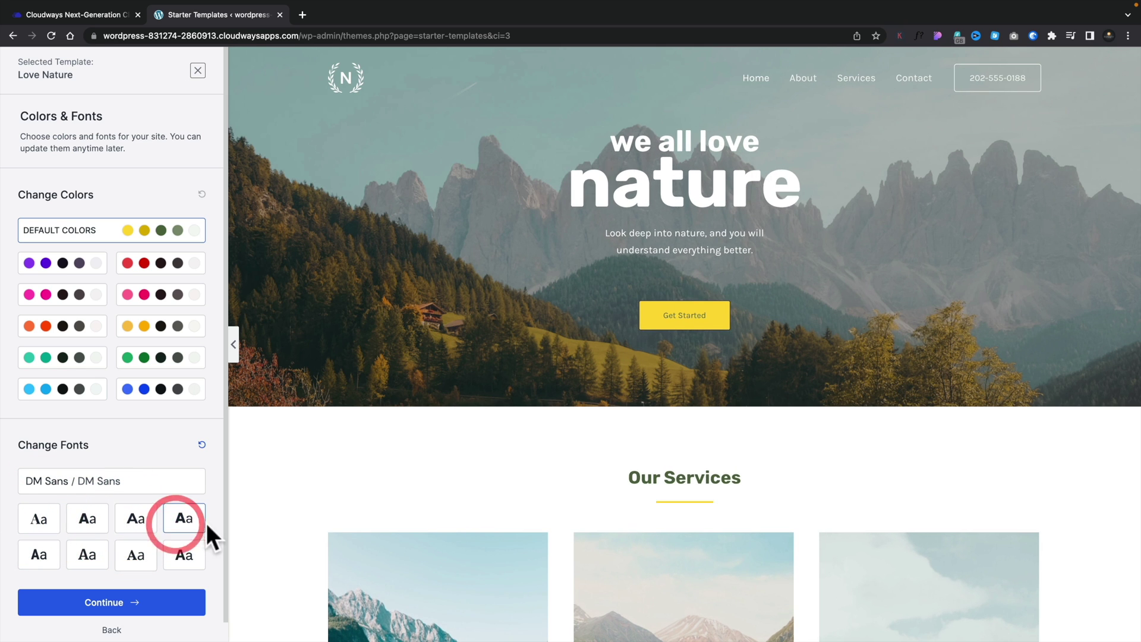
click(182, 555)
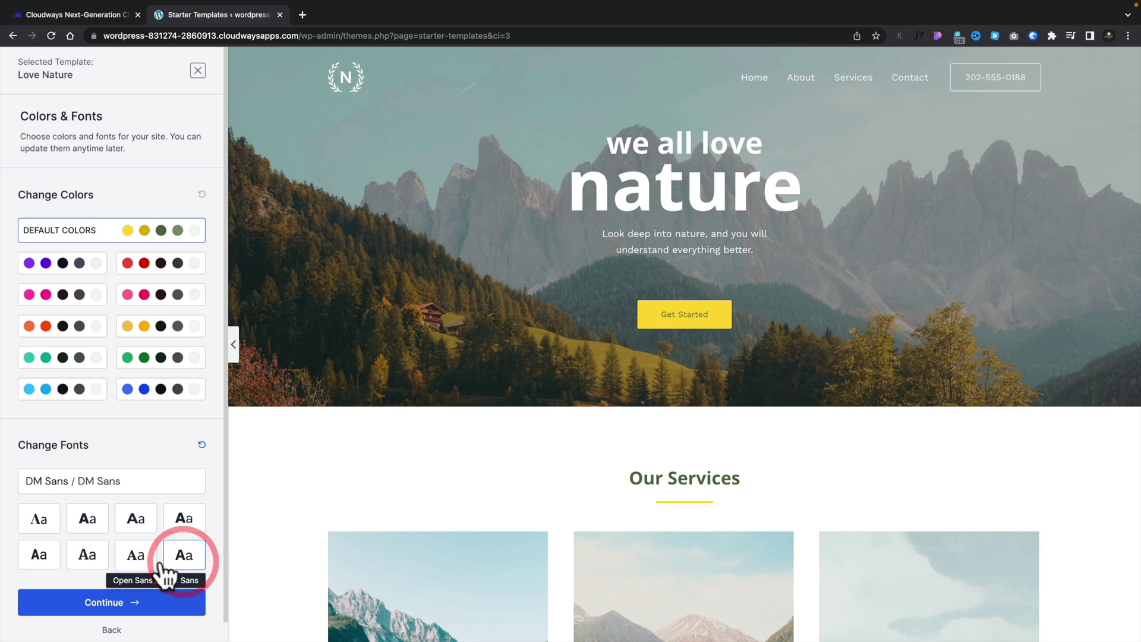
click(102, 554)
click(43, 524)
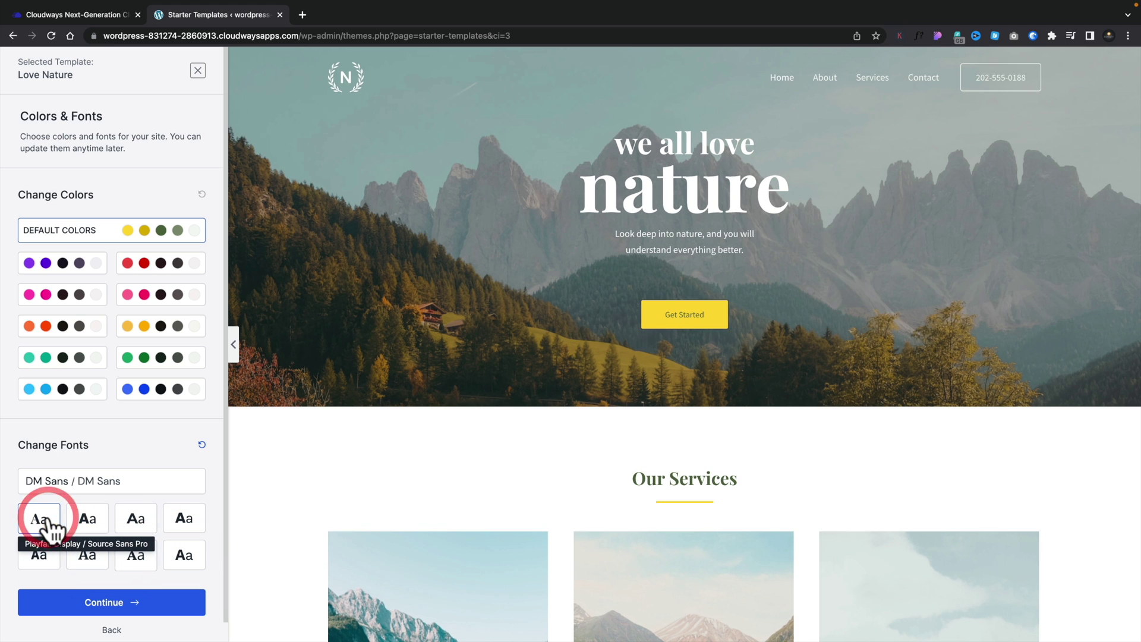
click(125, 606)
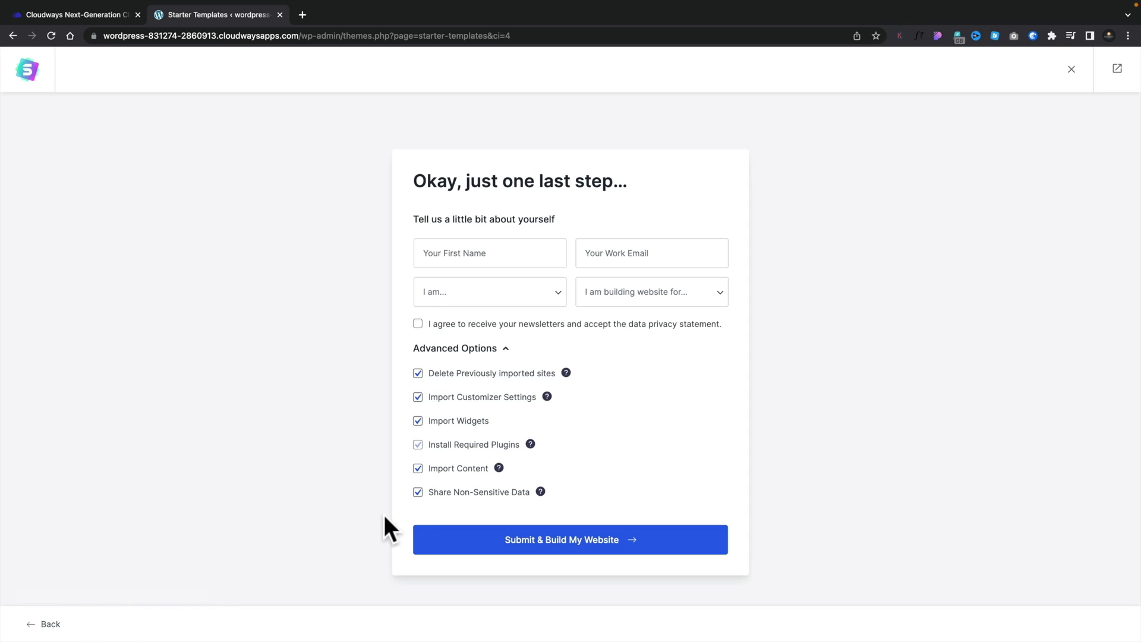
Opt out of sharing non-sensitive data and submit to build the Love Nature site.
click(417, 492)
click(534, 539)
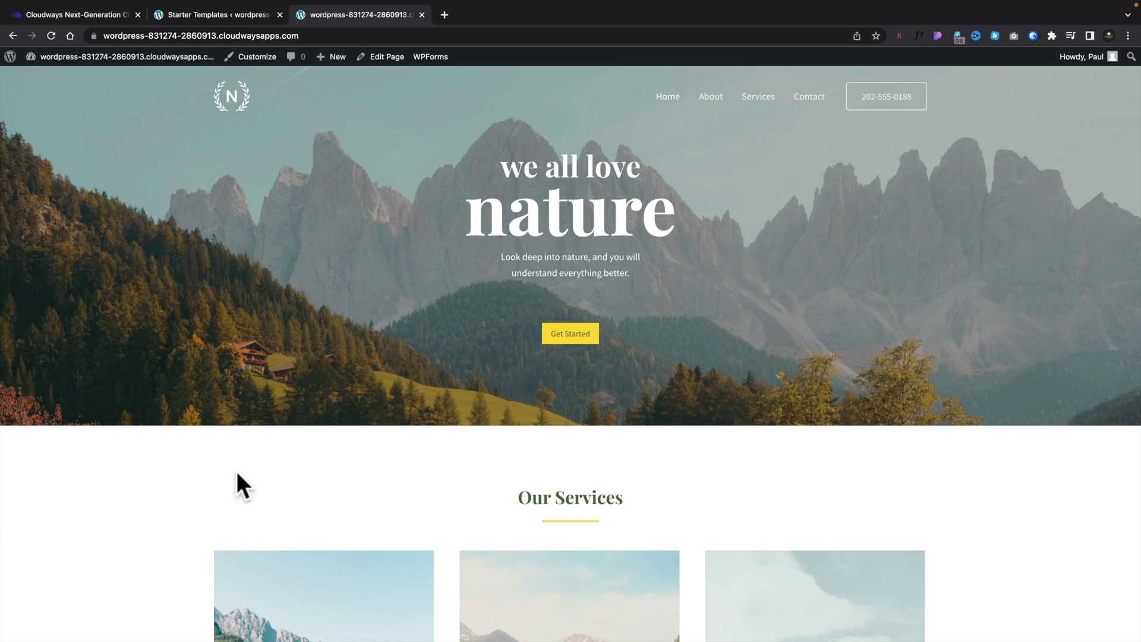
Scroll down through the newly imported Love Nature homepage.
scroll(236, 474, down, 8)
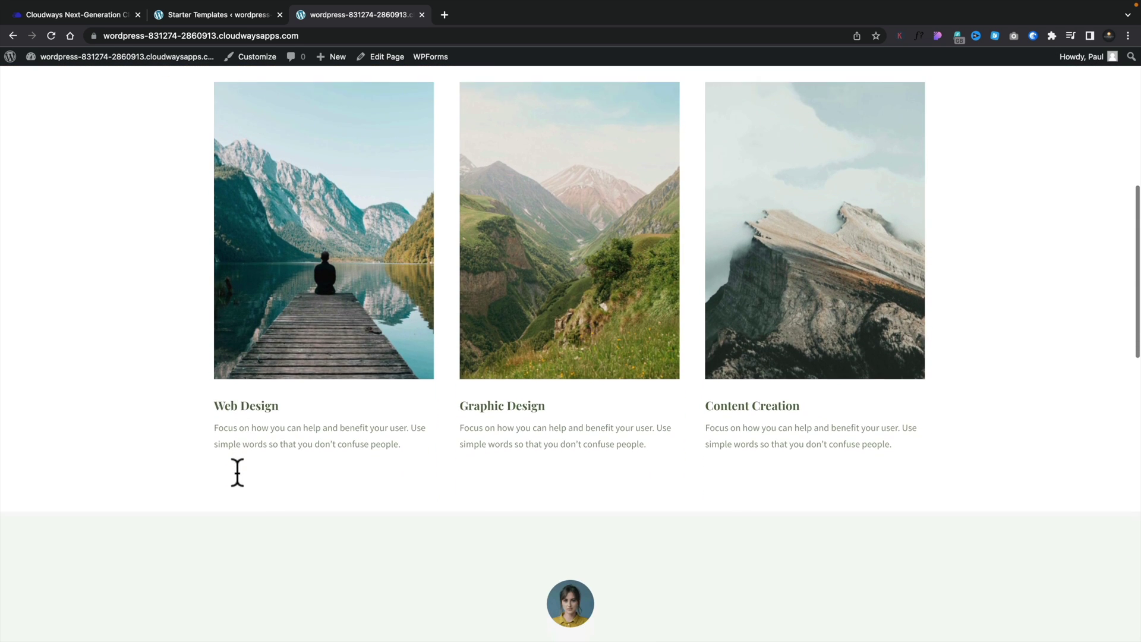
scroll(236, 472, down, 5)
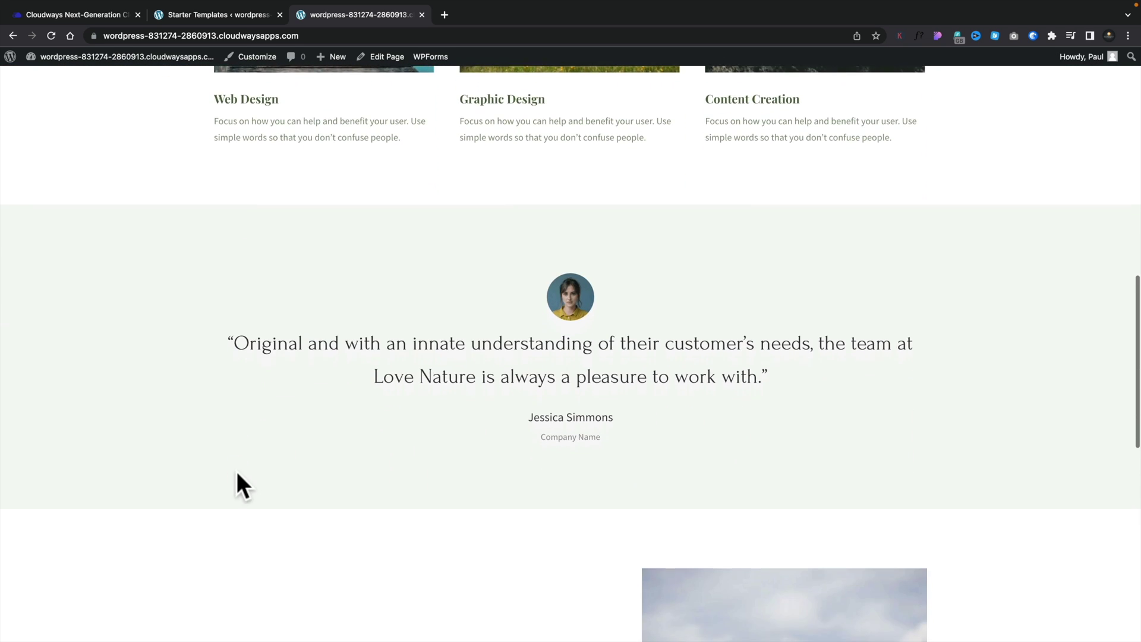
scroll(236, 485, down, 1)
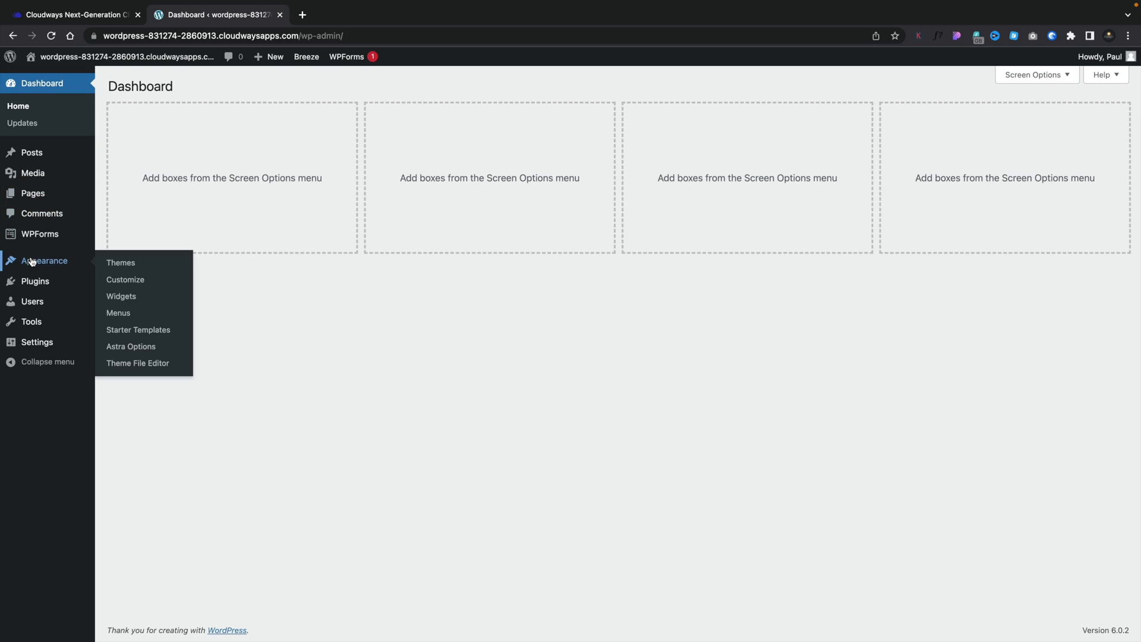
click(123, 280)
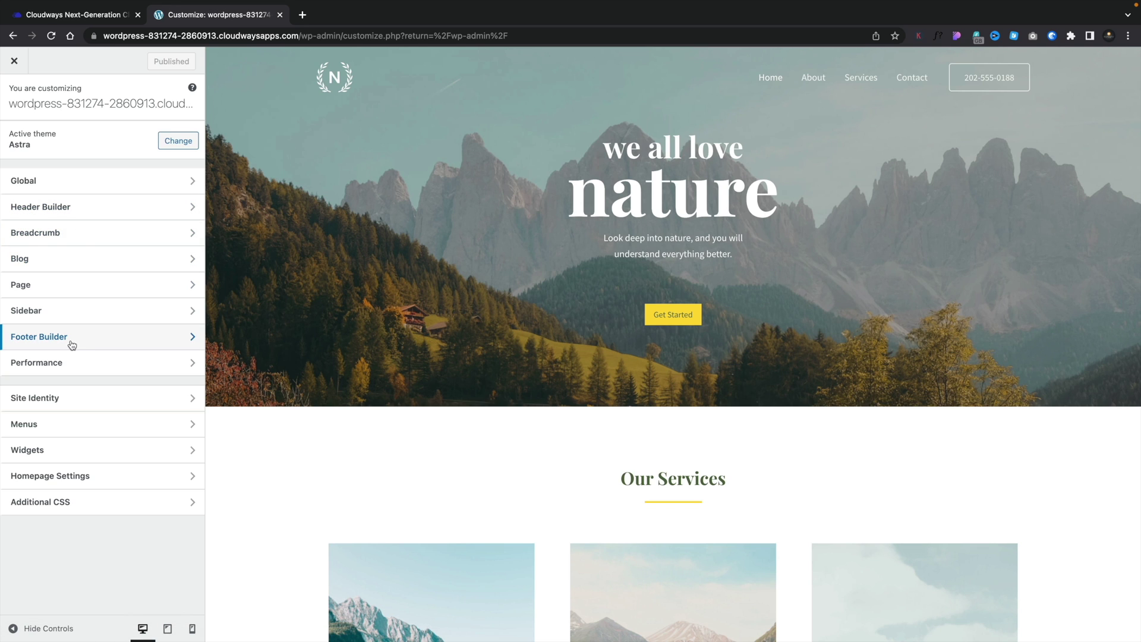
click(66, 209)
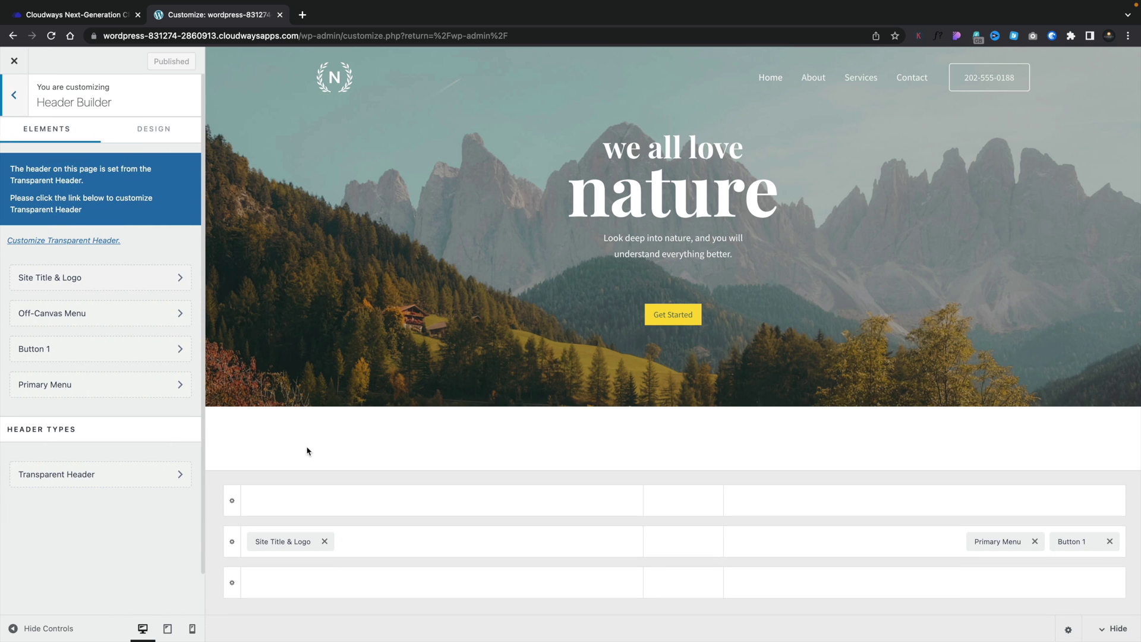
mouse_move(354, 506)
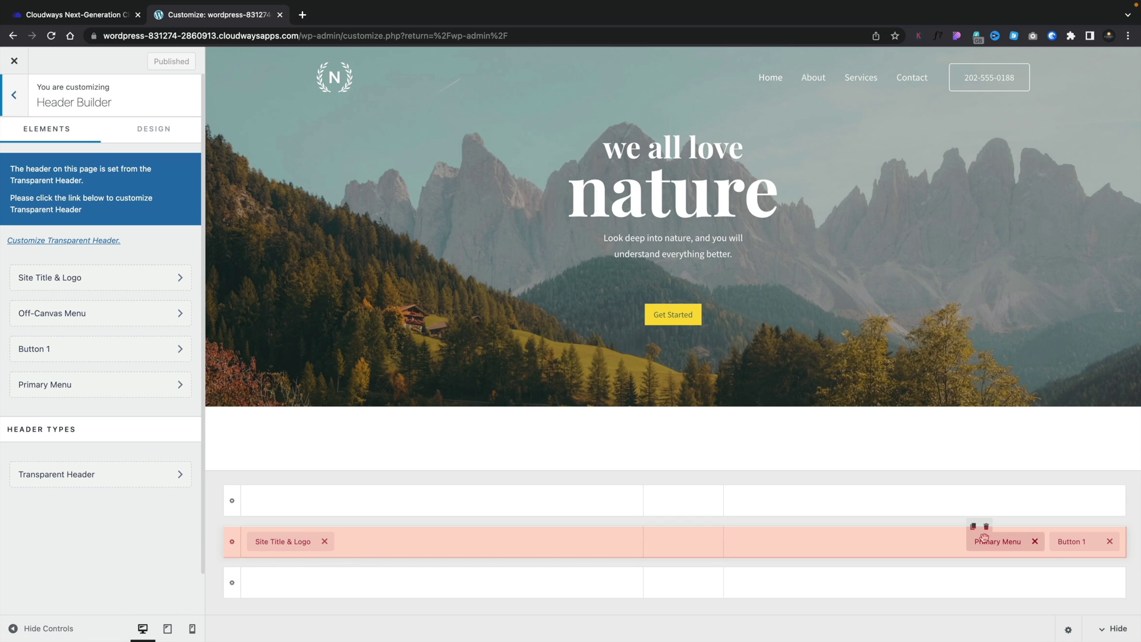
click(1066, 538)
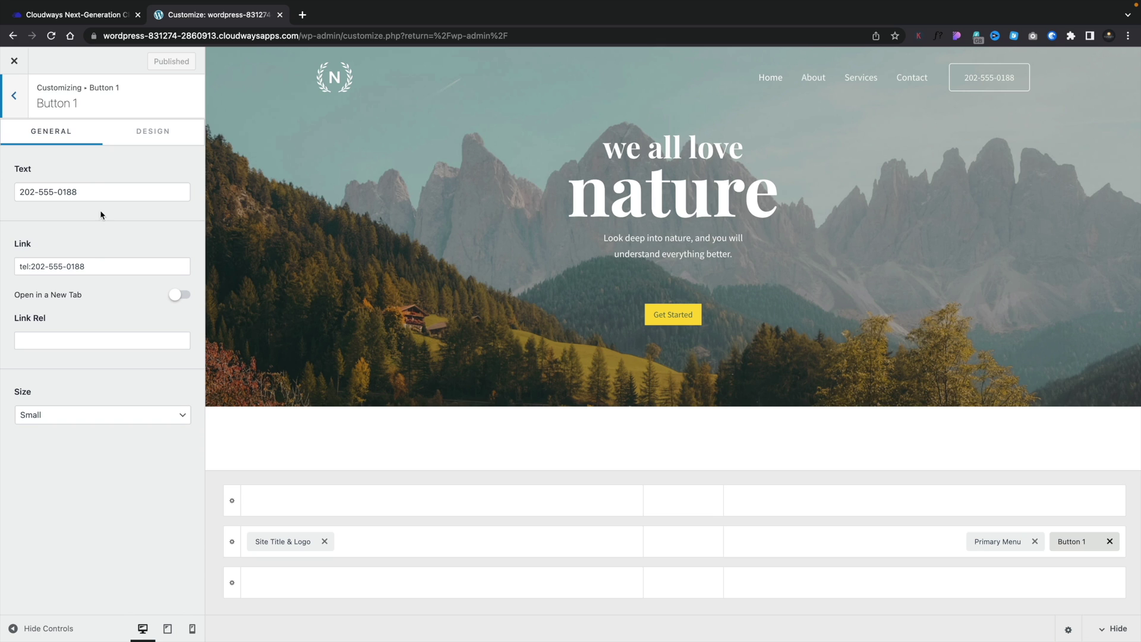
drag(93, 192, 12, 192)
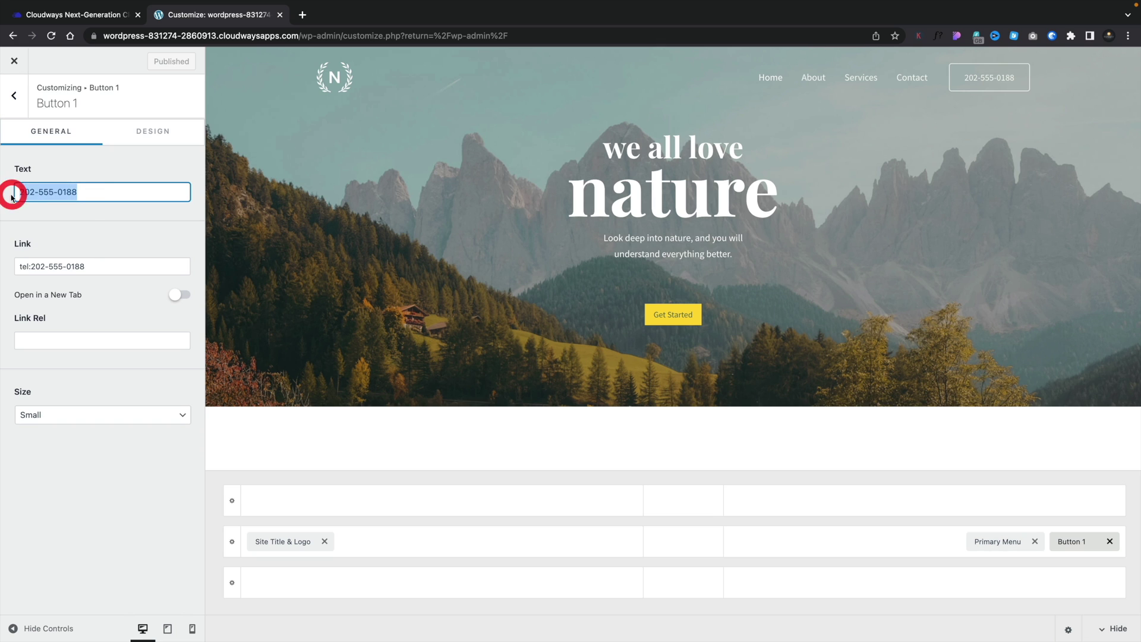
click(99, 196)
key(BackSpace)
key(BackSpace)
key(BackSpace)
key(BackSpace)
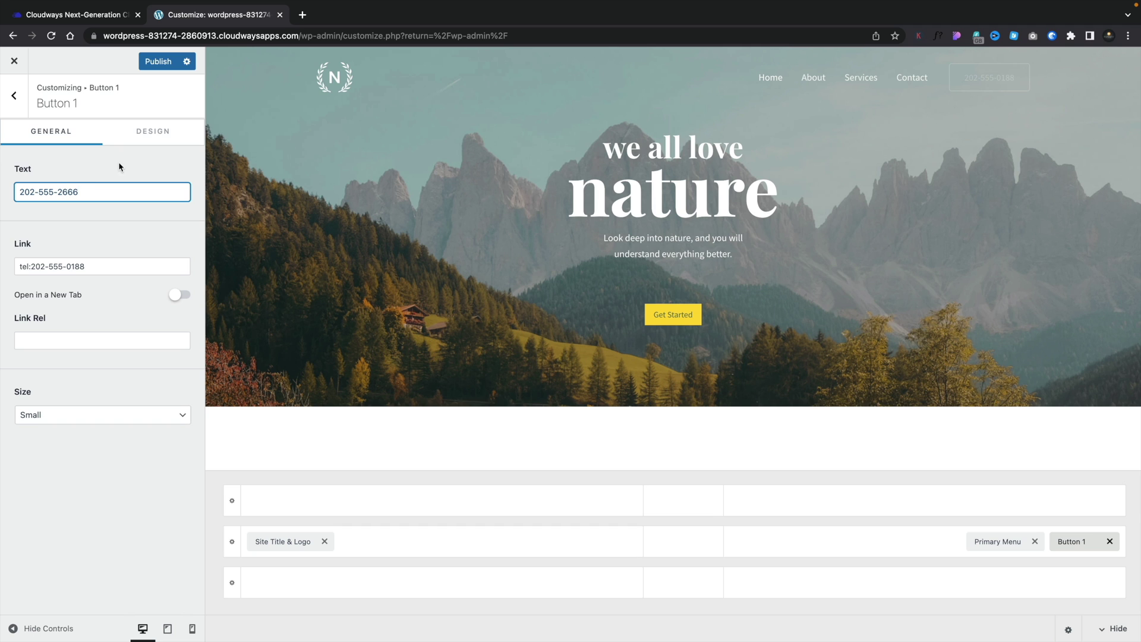
click(153, 132)
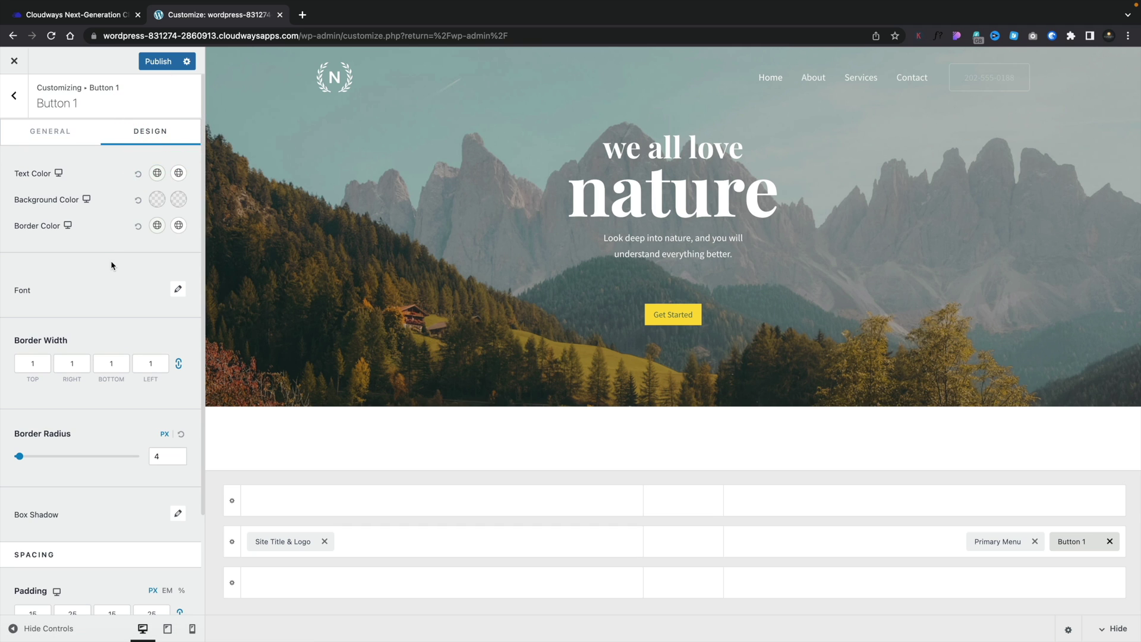
scroll(110, 265, down, 3)
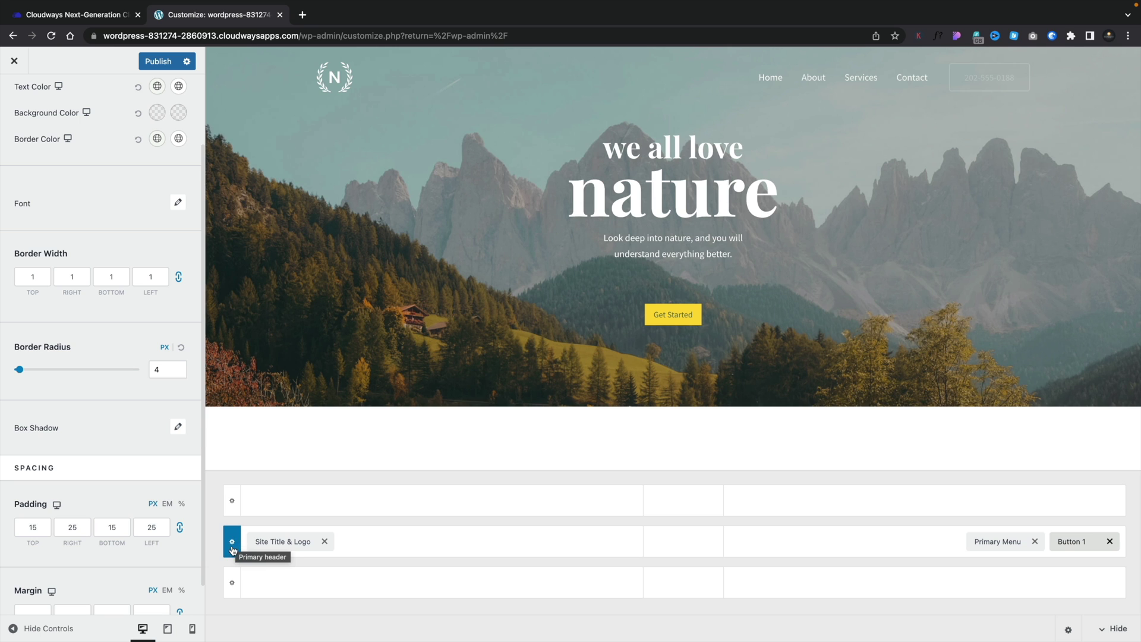
Open the Primary Header row settings, try other heights, then reset height to 70px.
click(232, 543)
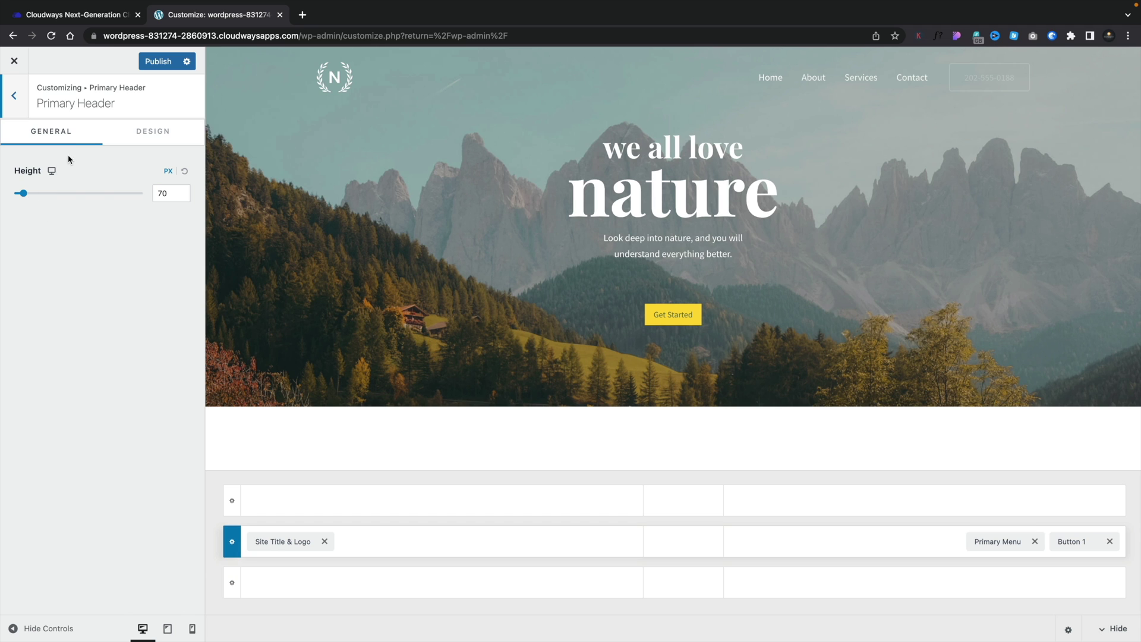
click(143, 134)
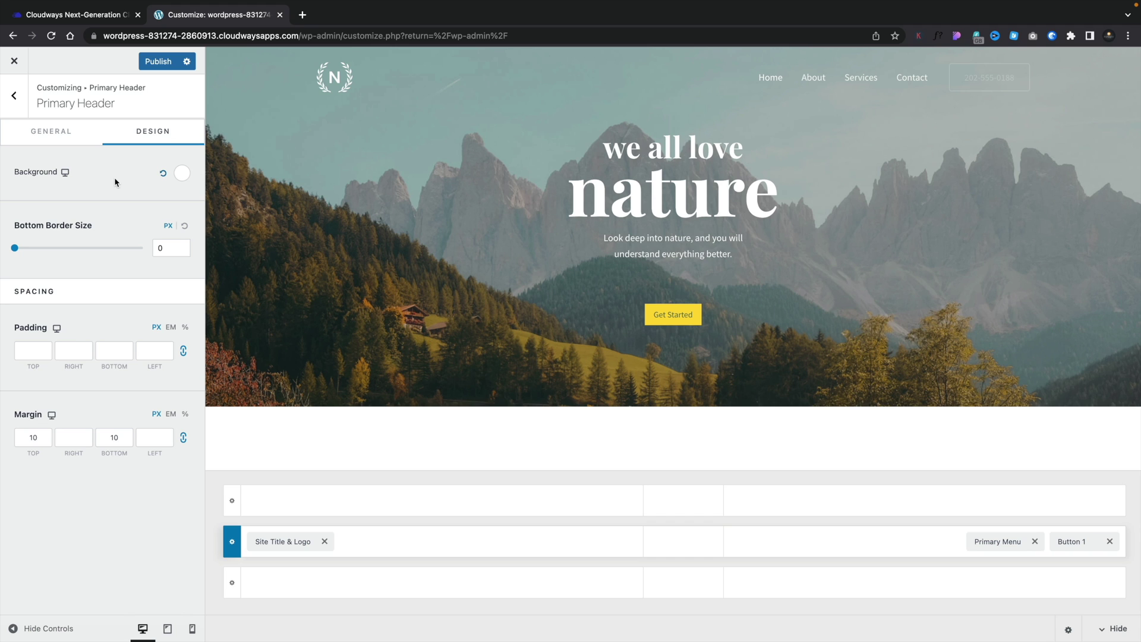
click(59, 133)
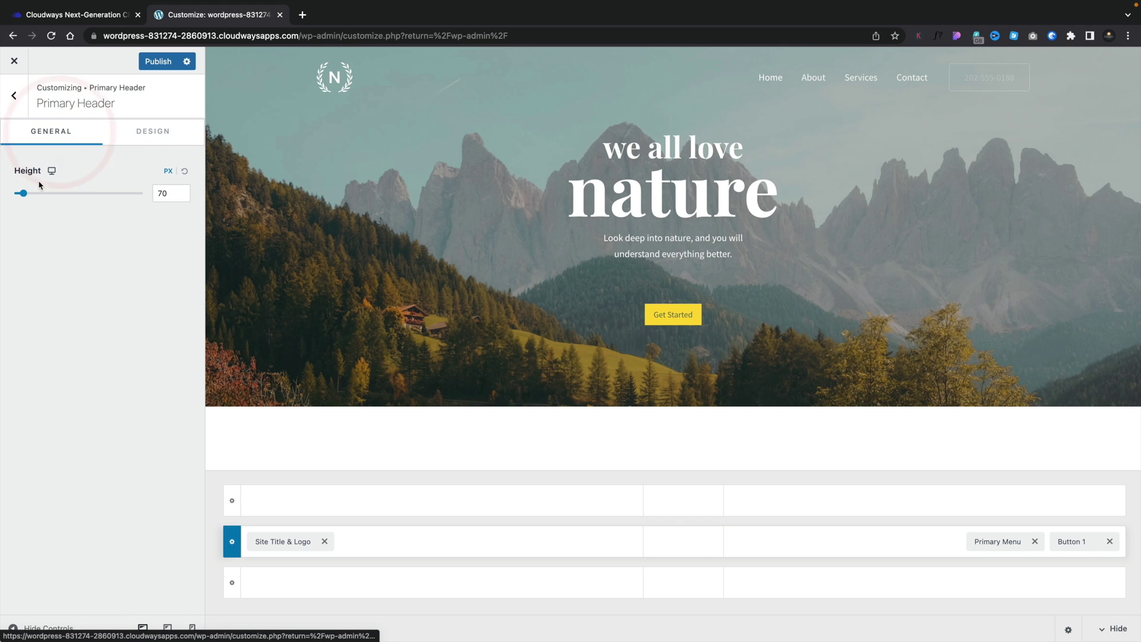
mouse_move(23, 193)
mouse_down()
mouse_move(41, 198)
mouse_move(27, 198)
mouse_up()
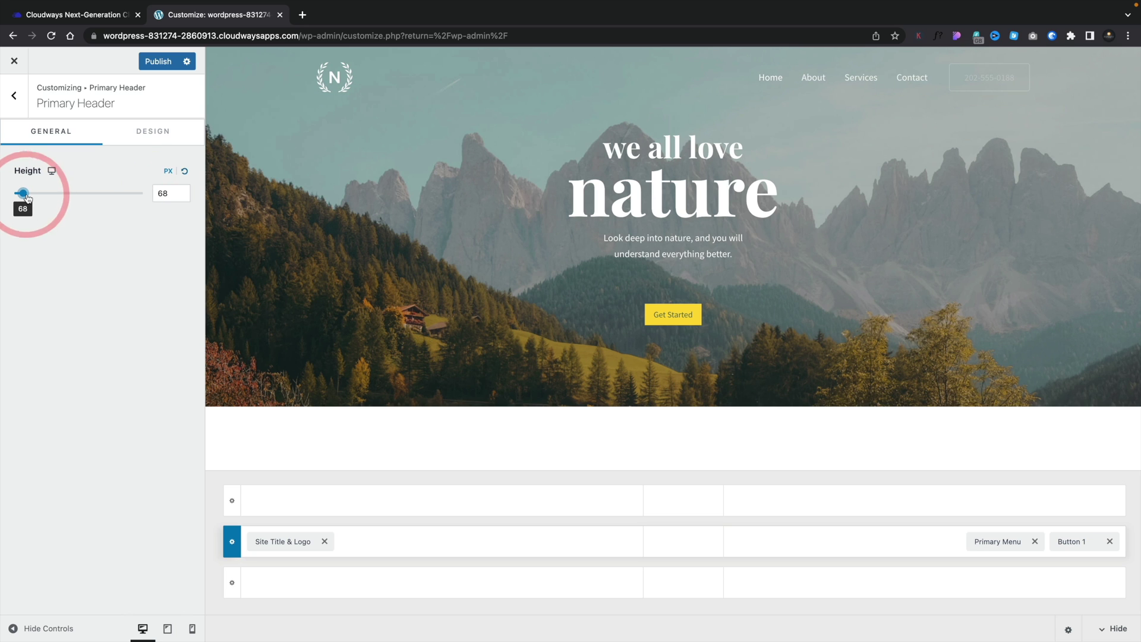
click(184, 173)
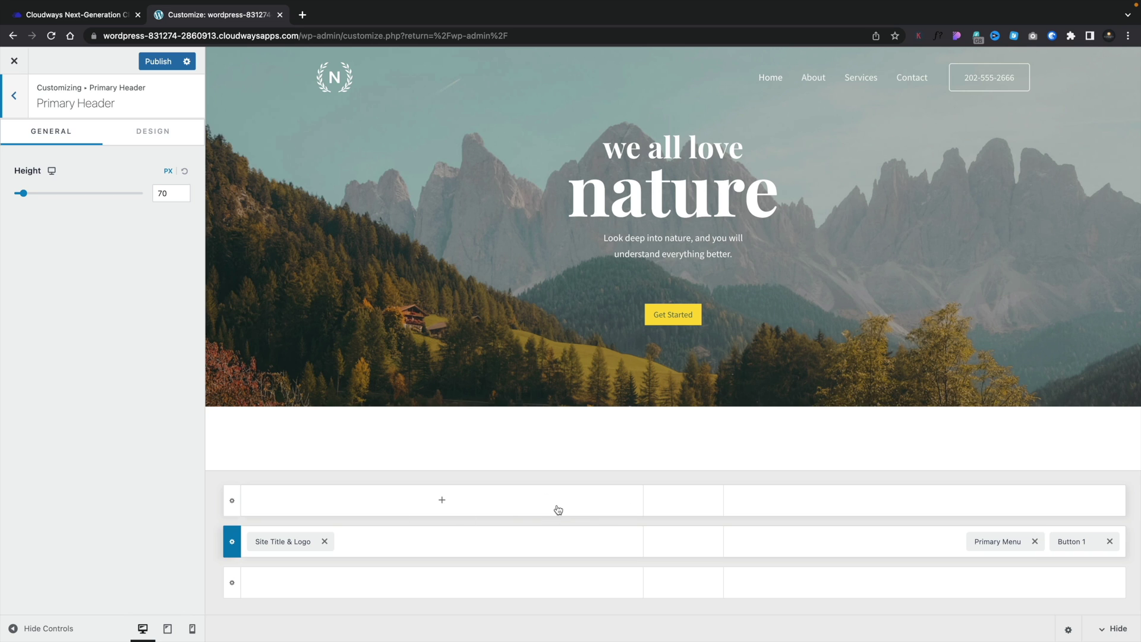
Add an Account element to the top header row using Text profile type, 'My Account'.
click(924, 503)
scroll(693, 420, down, 1)
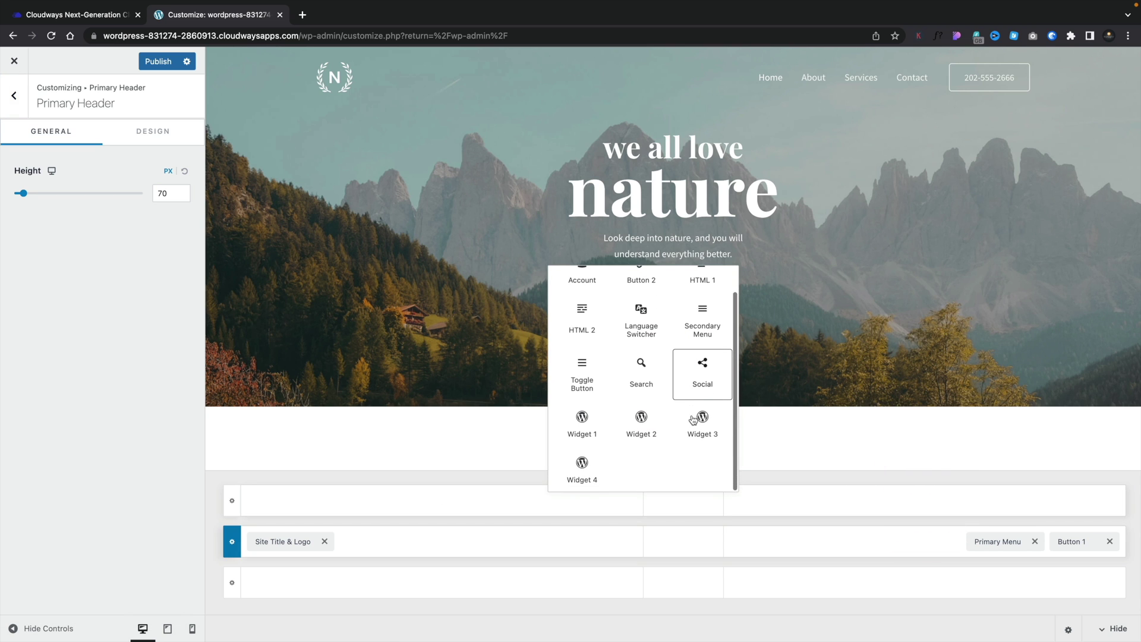
scroll(694, 420, up, 1)
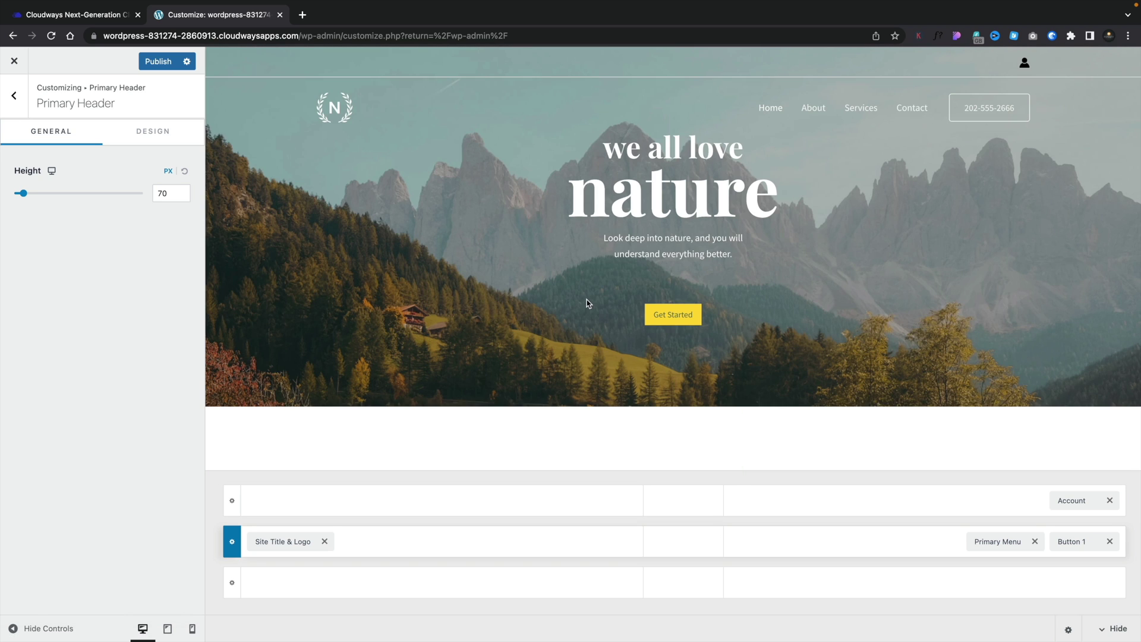
click(1026, 63)
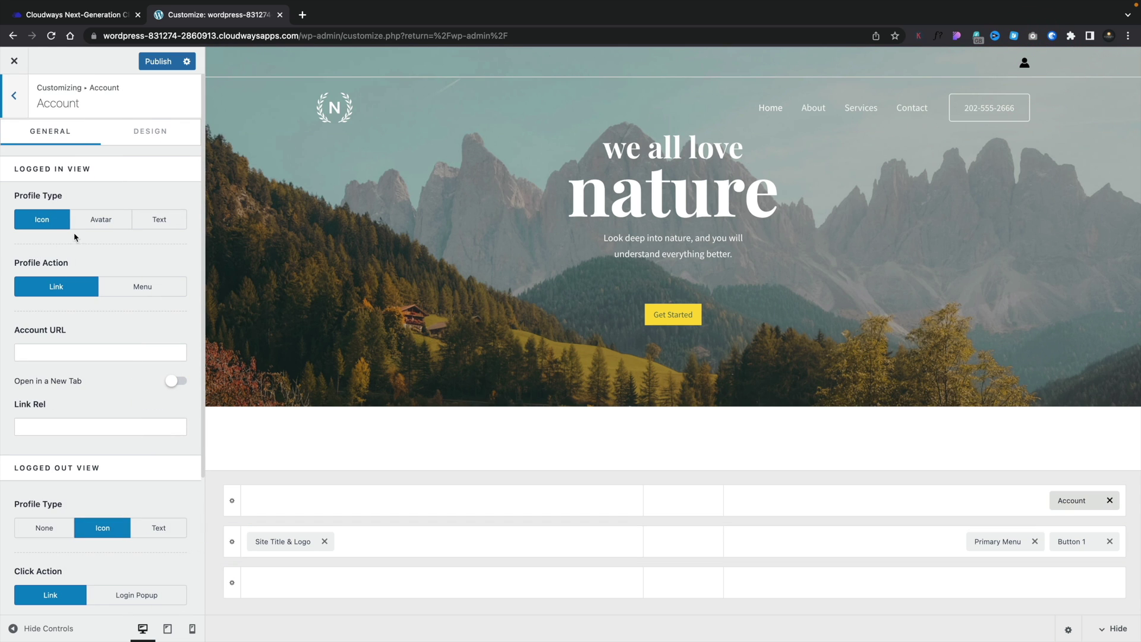
click(158, 224)
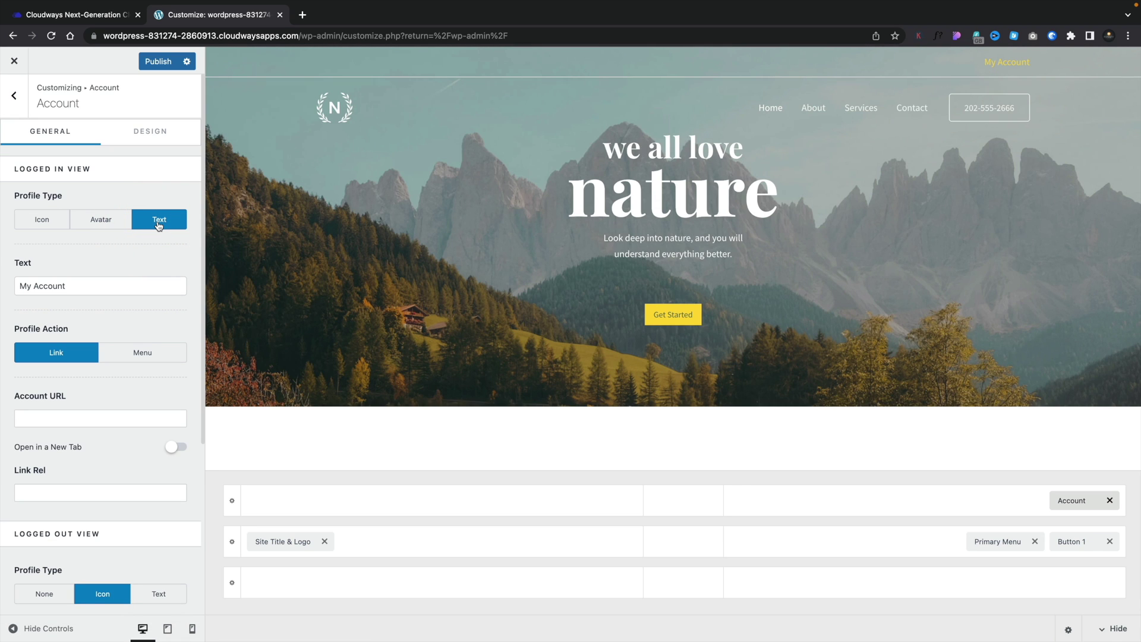
click(150, 131)
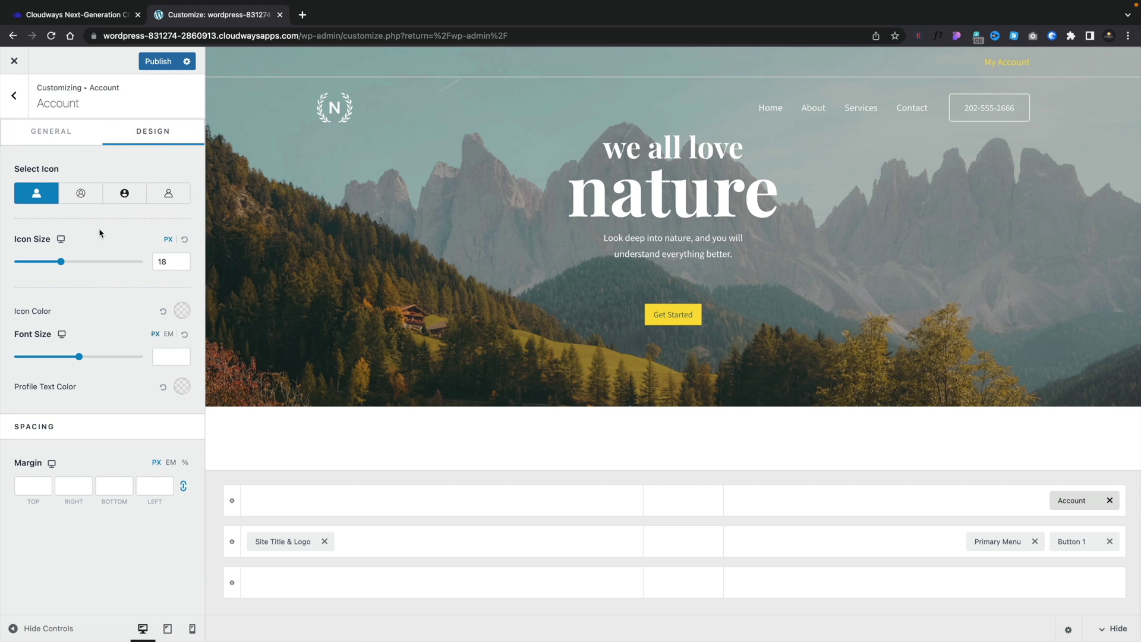